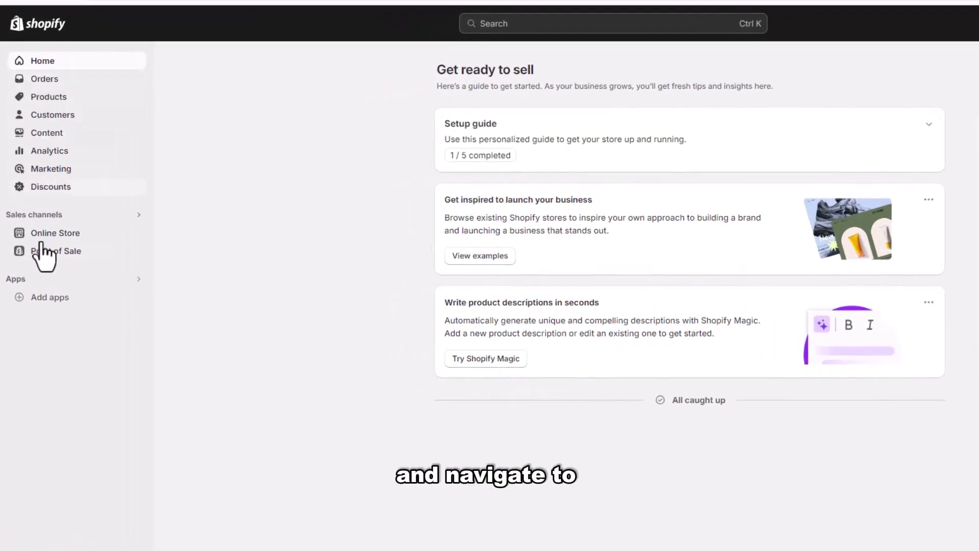
Bring up the Picked for you app suggestions from Add apps in the sidebar
click(47, 302)
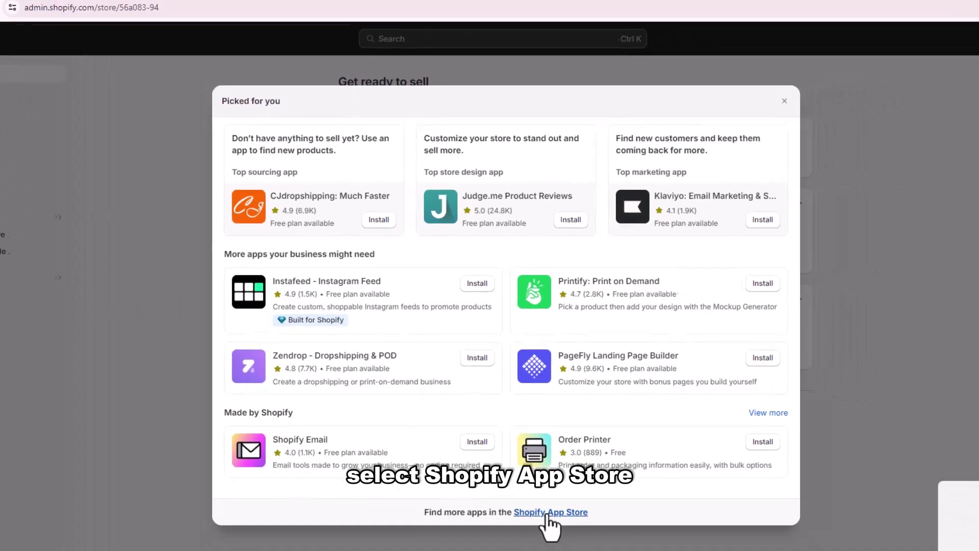
Open the full Shopify App Store and search it for 'Meta'
click(547, 513)
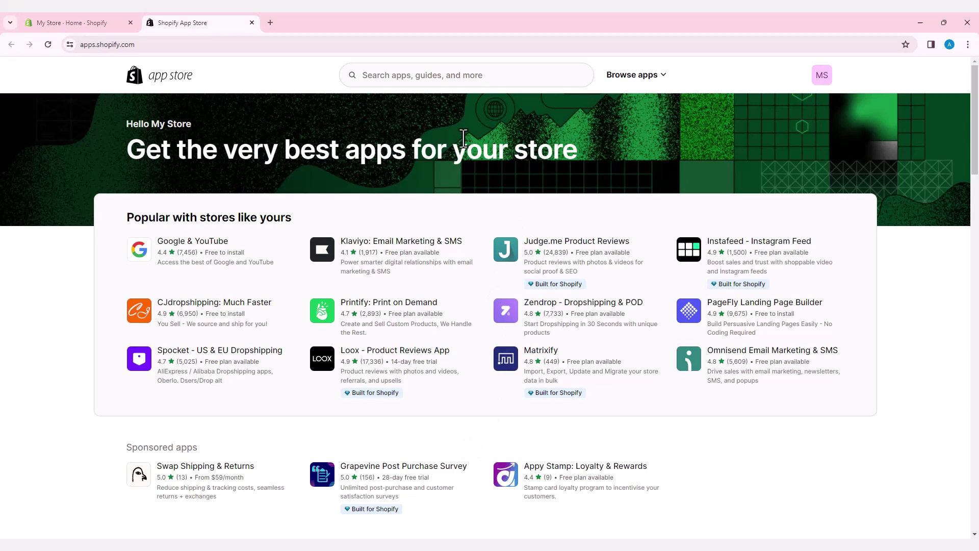
click(423, 77)
text(Meta)
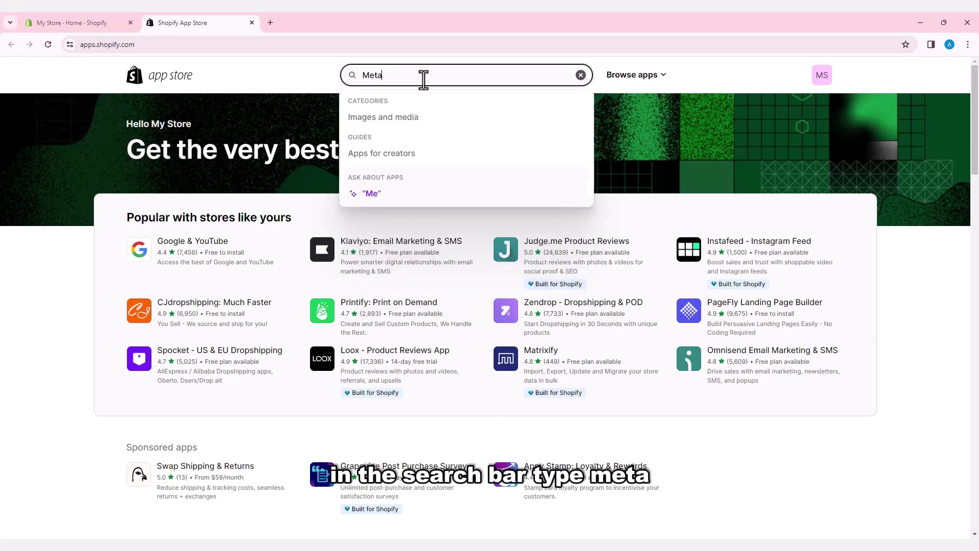
key(Return)
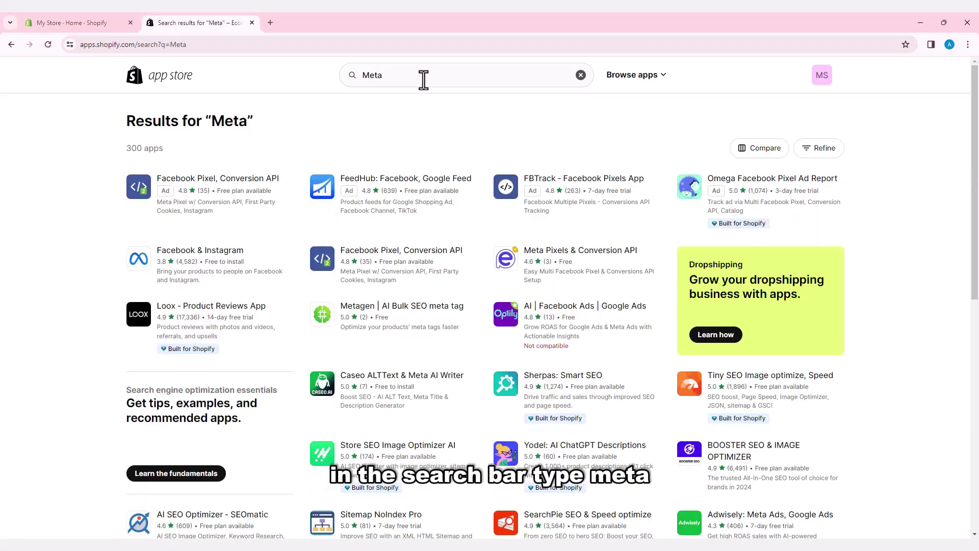
scroll(400, 263, down, 7)
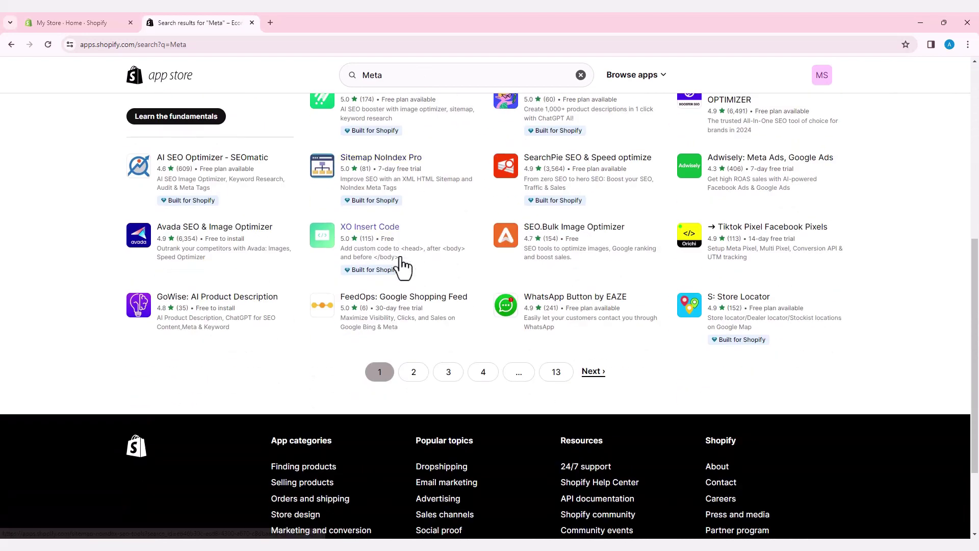
scroll(402, 261, up, 7)
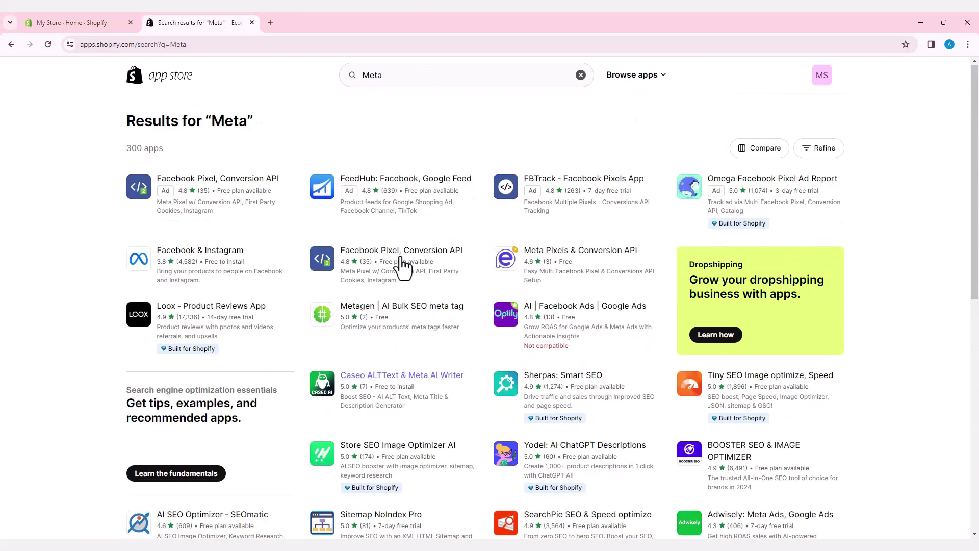
Install Meta's Facebook & Instagram app and approve its data access
click(187, 252)
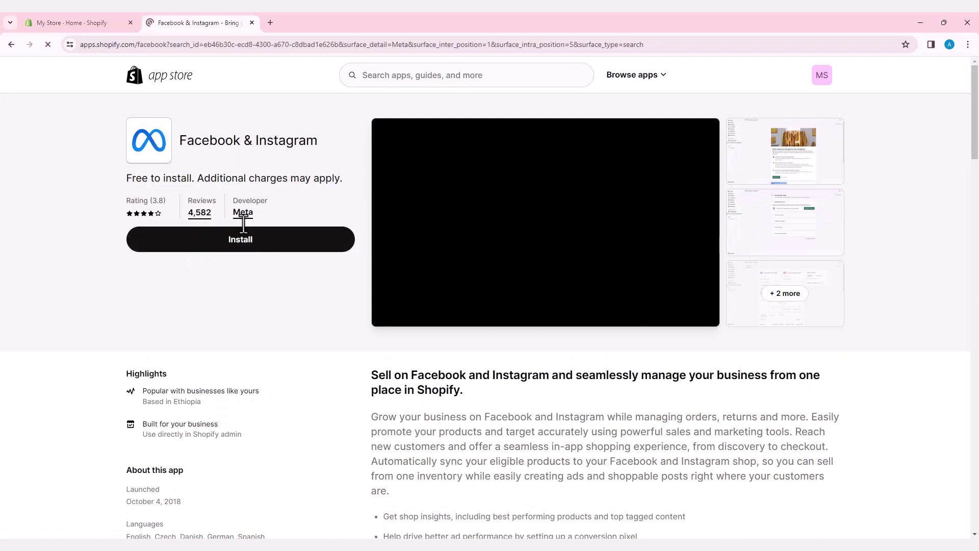
click(254, 246)
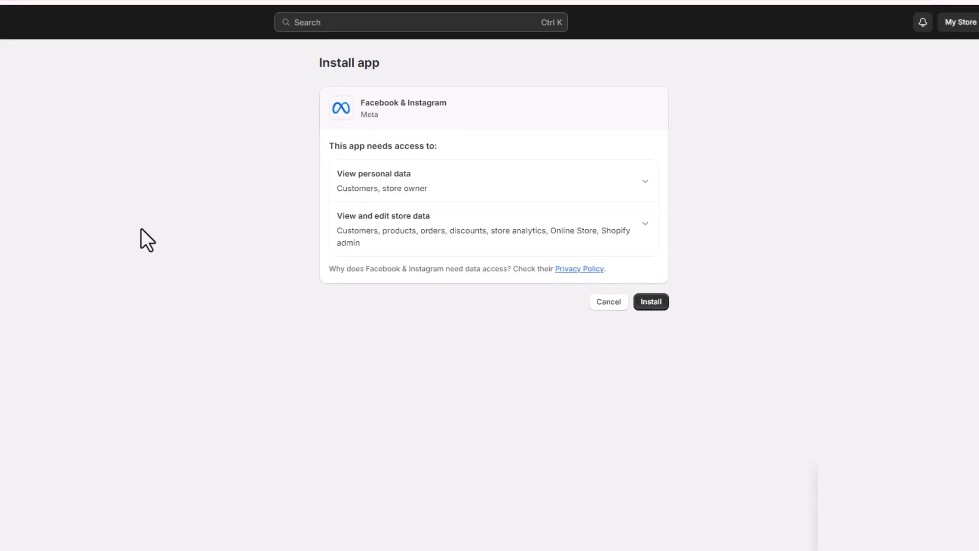
click(661, 303)
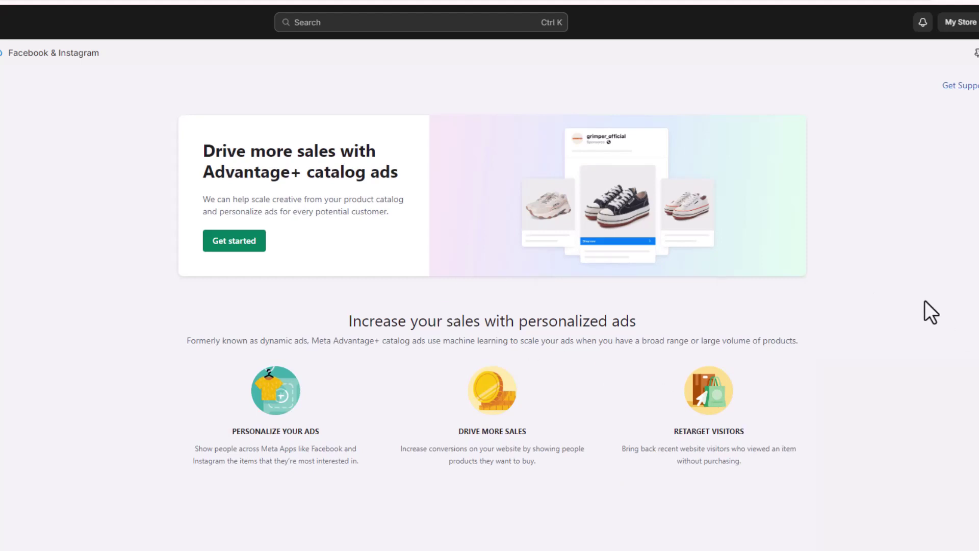
Start the Advantage+ catalog ads setup and connect a Facebook account
click(243, 243)
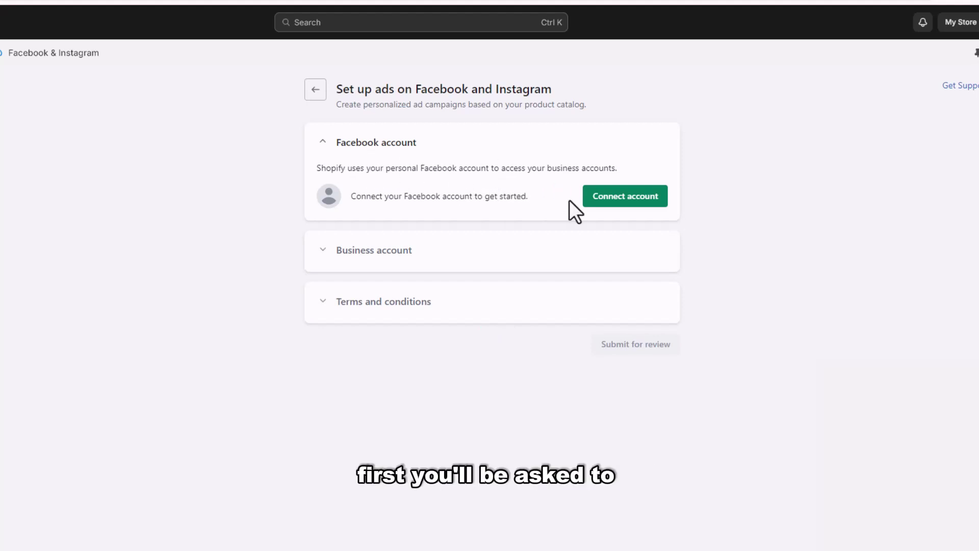
click(622, 202)
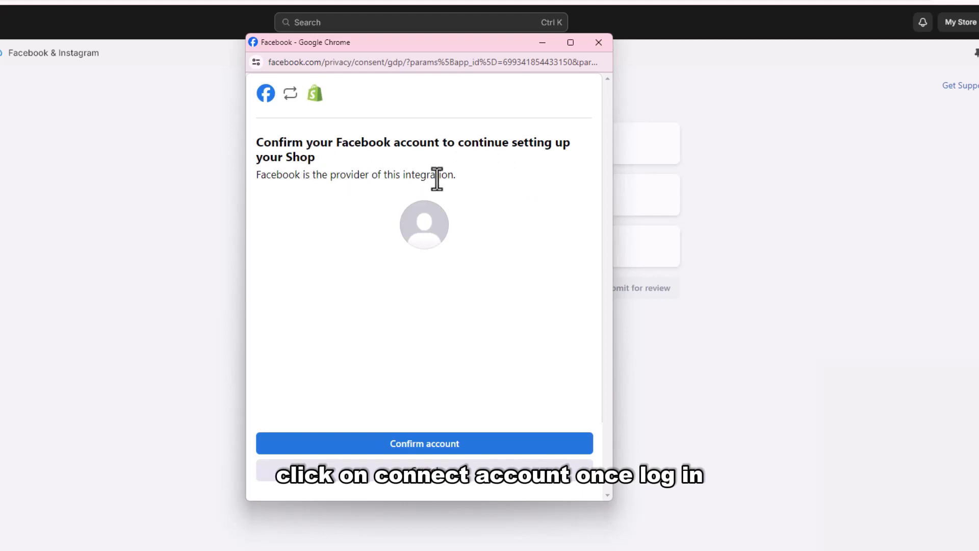
Confirm the Facebook account and allow it to share business assets with Shopify
click(430, 444)
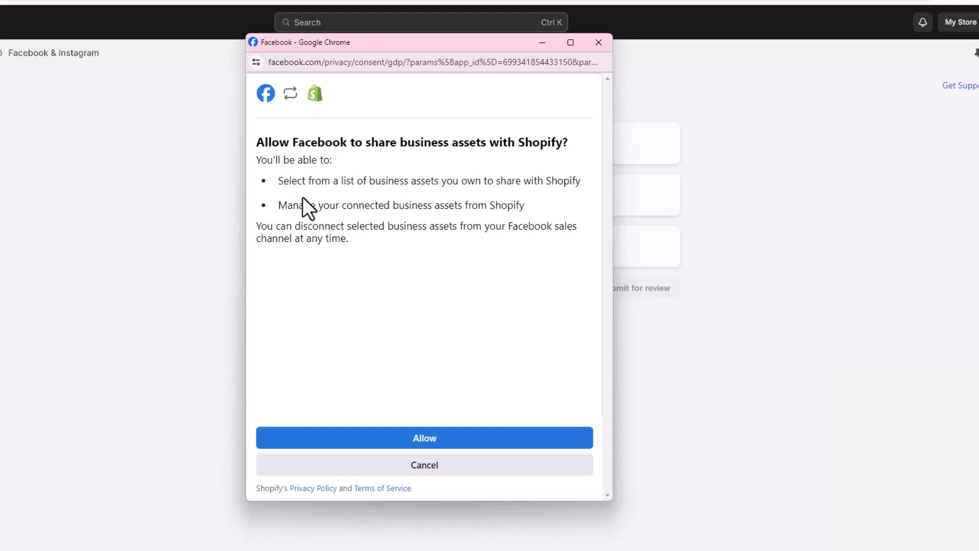
click(415, 447)
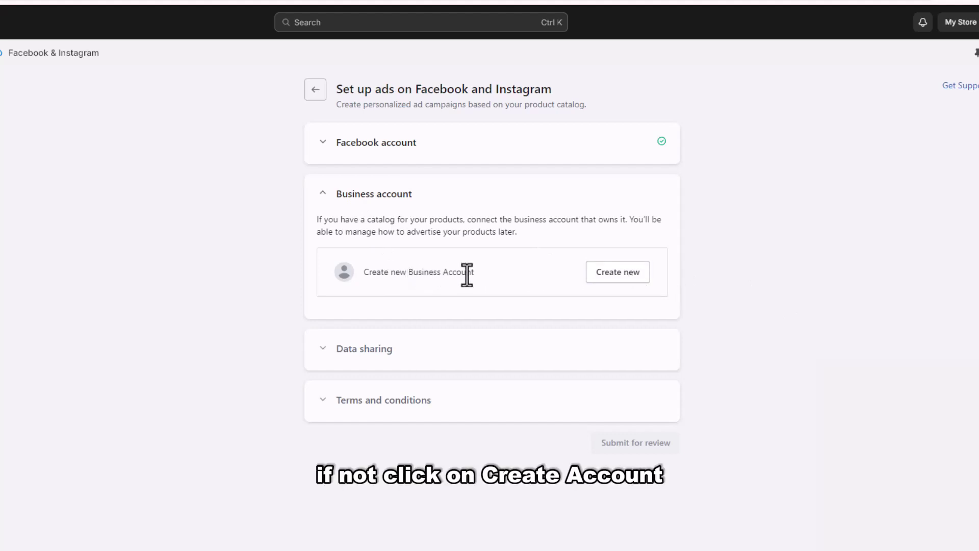
Create a new business account, choose Enhanced data sharing, and create a new Meta Pixel
click(621, 276)
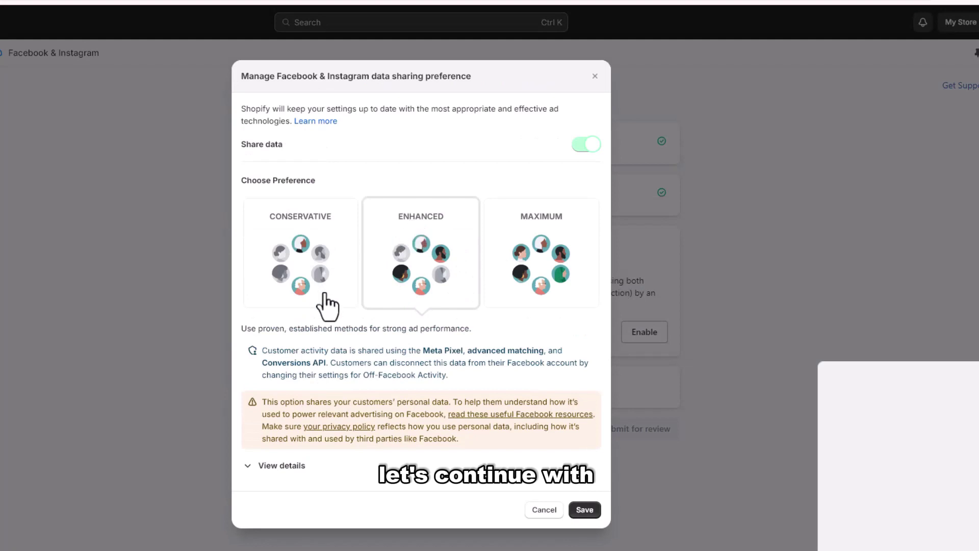
click(582, 510)
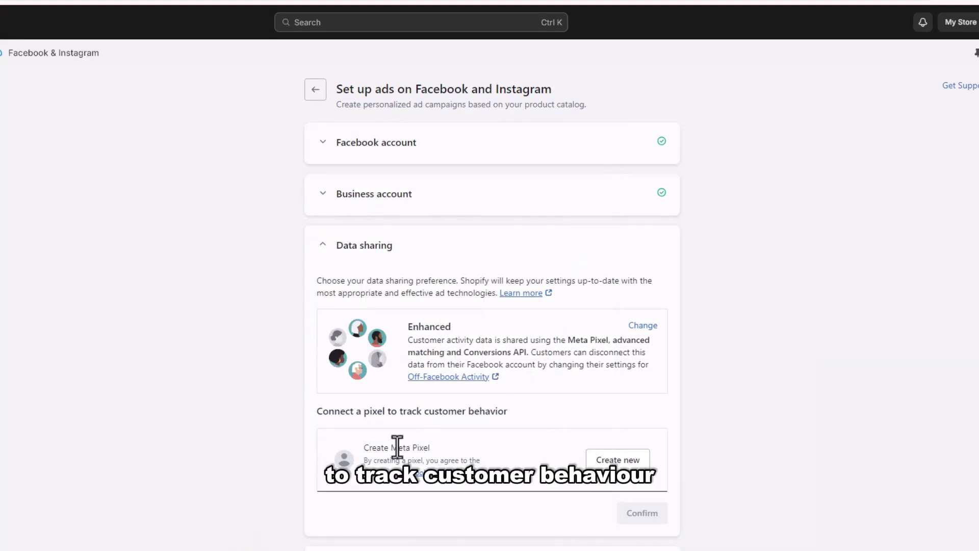
click(616, 461)
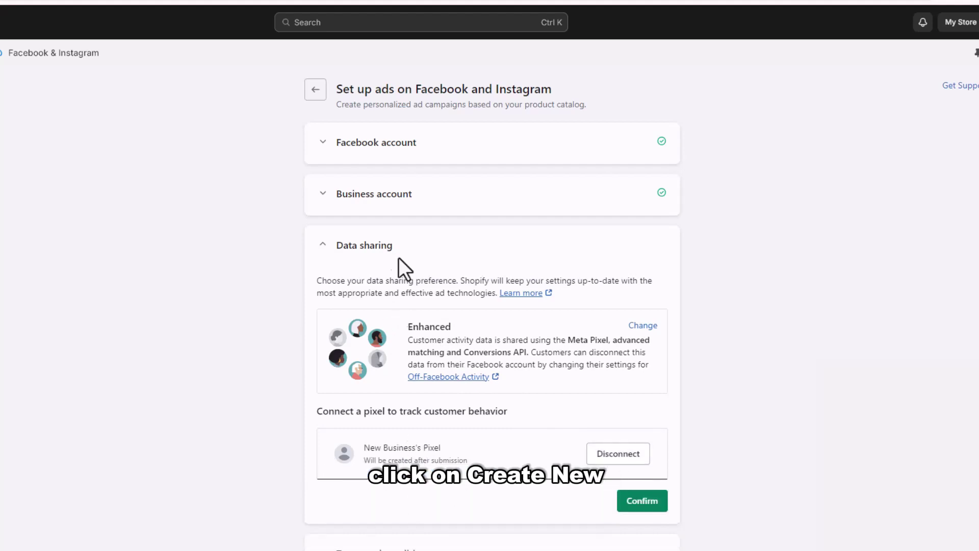
click(637, 502)
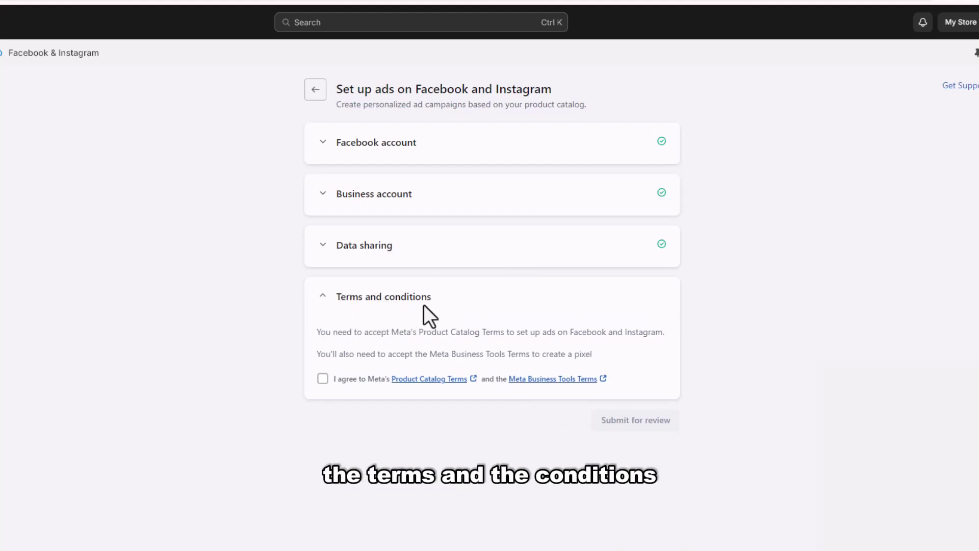
Agree to Meta's catalog and business tools terms, then switch to the Facebook home feed
click(323, 379)
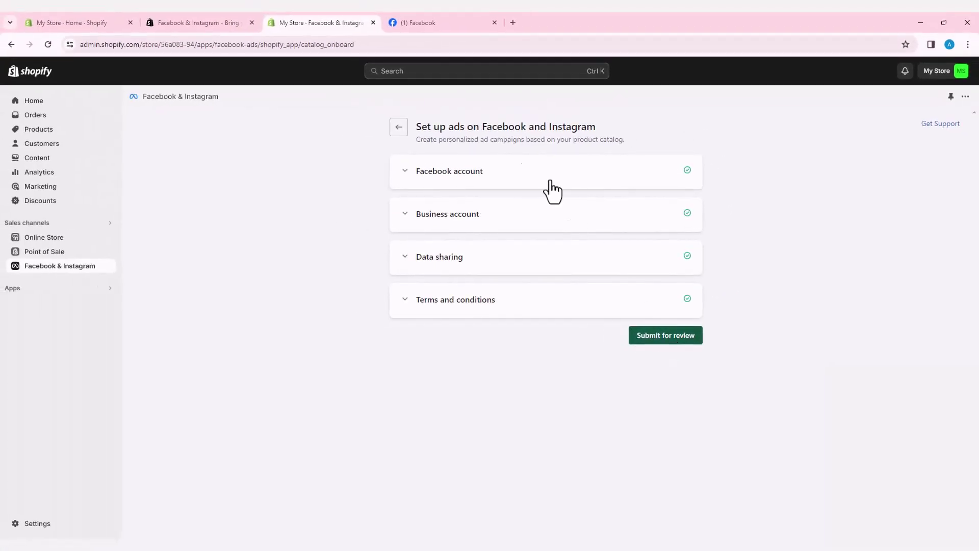
click(434, 24)
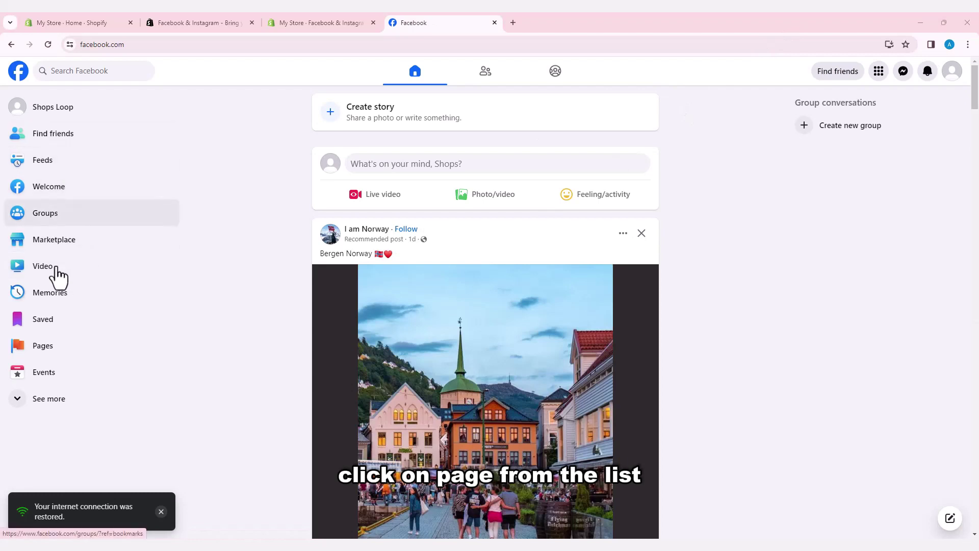
Fill in a new Facebook Page named 'Soop' with category Clothing store and bio 'Keep Moving'
click(47, 356)
click(50, 128)
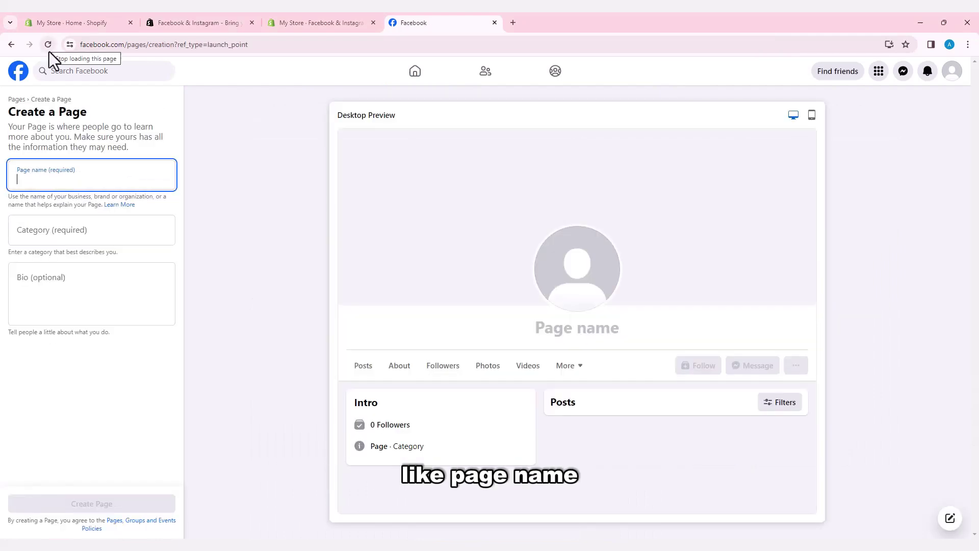
text(Soop)
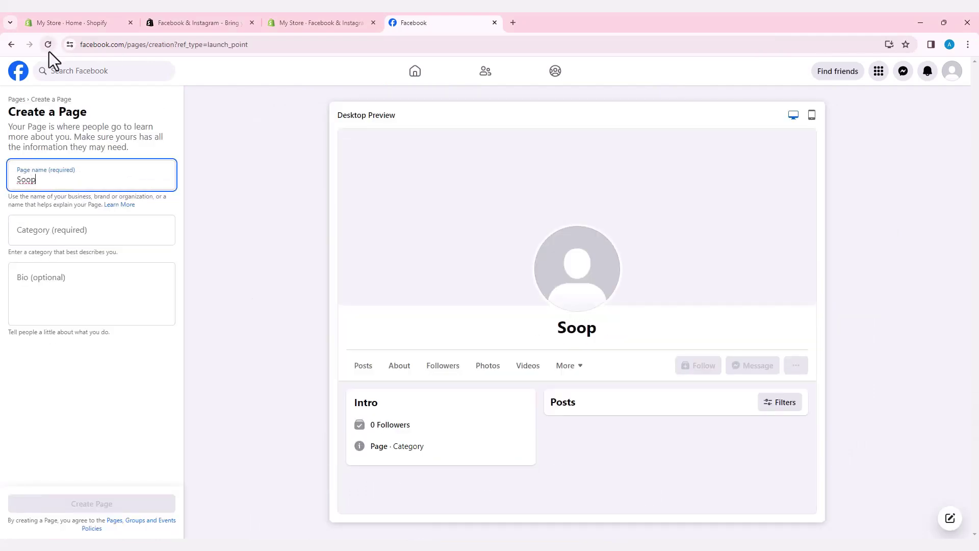
click(47, 234)
text(st)
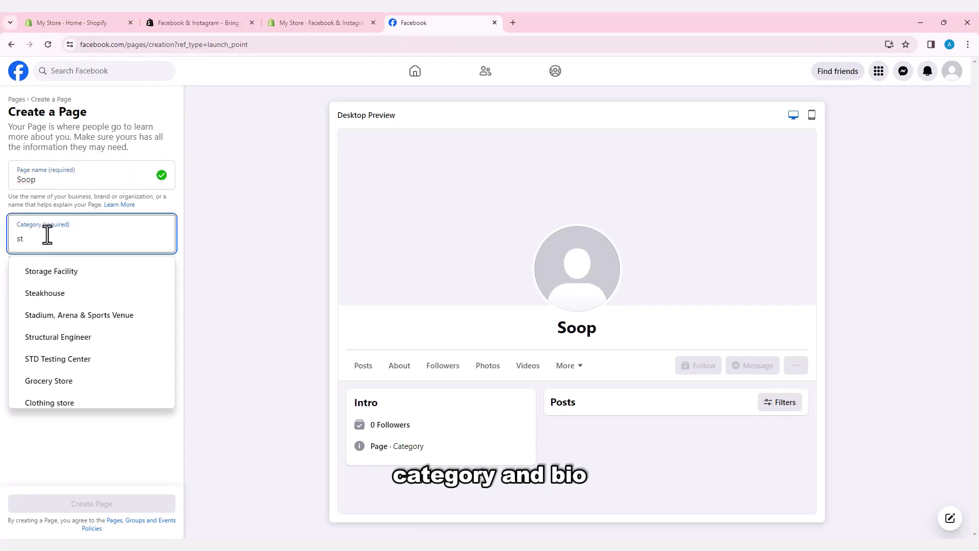
click(49, 402)
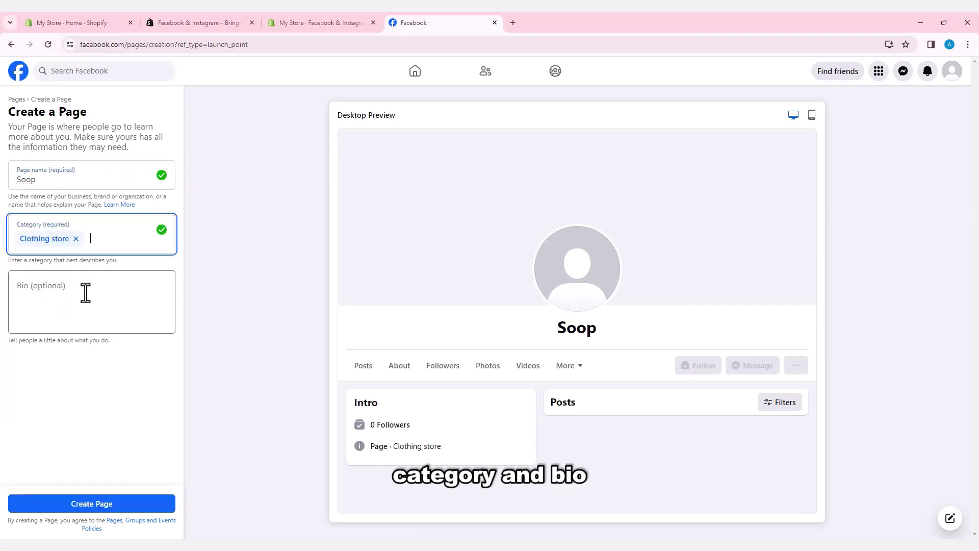
click(86, 289)
text(Keep Moving)
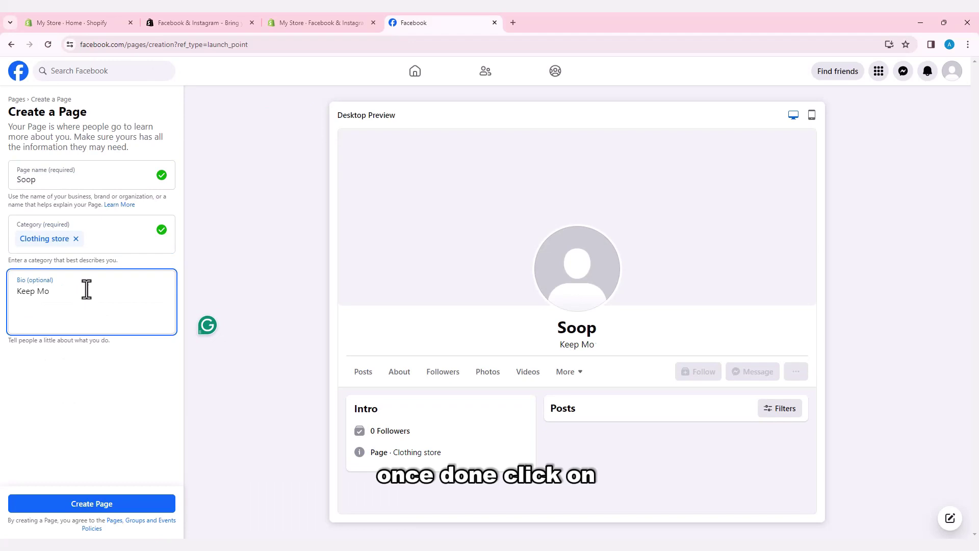
Create the Page and set the phone country code to Ethiopia (ET+251)
click(92, 503)
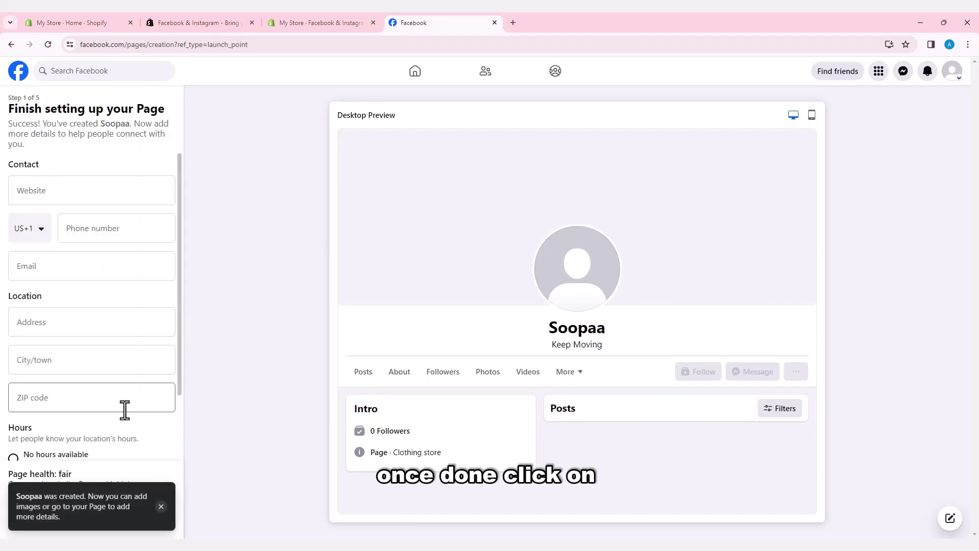
click(40, 234)
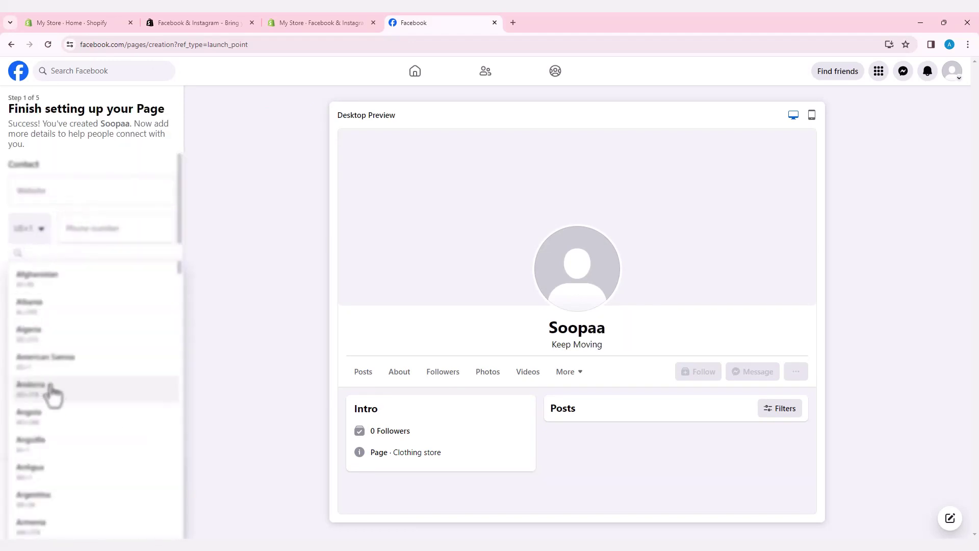
scroll(53, 393, down, 15)
scroll(56, 403, down, 8)
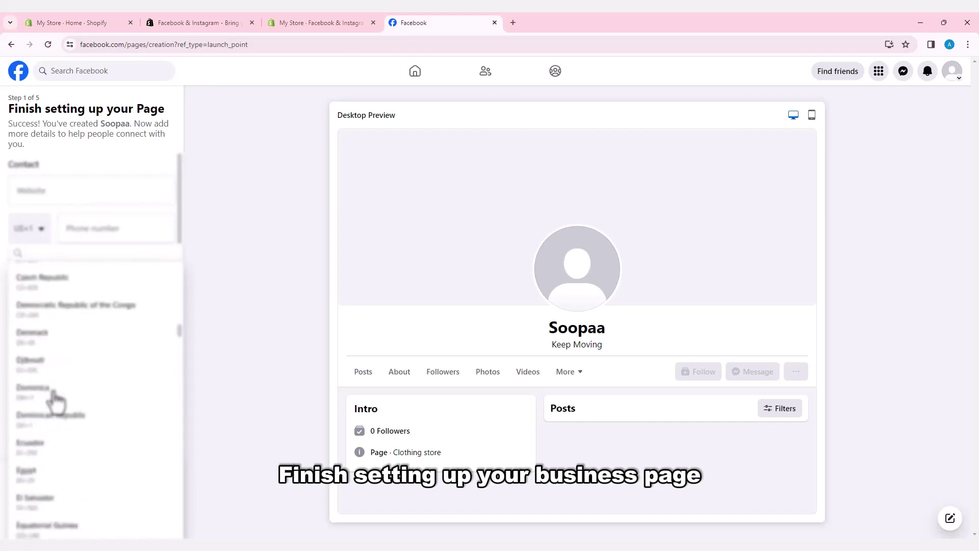
click(59, 510)
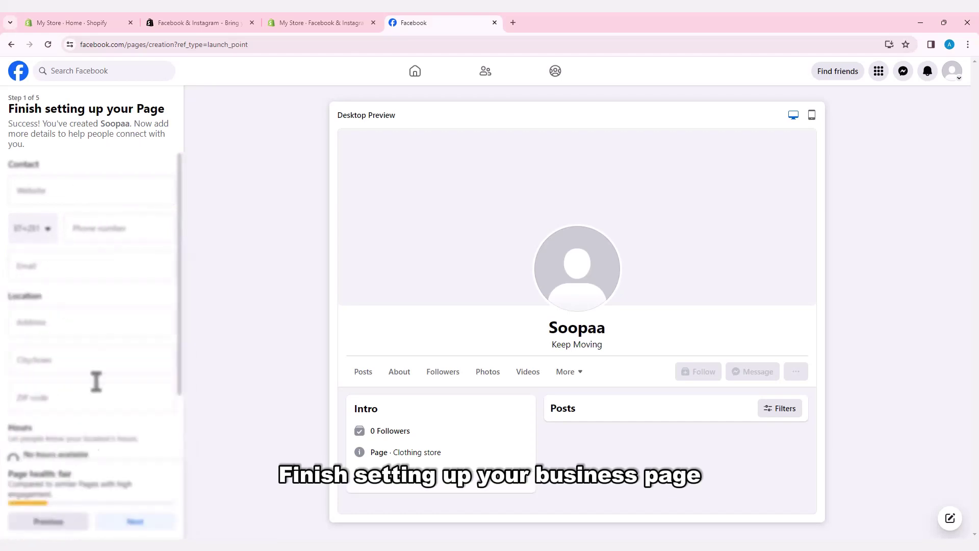
Autofill the phone and email, set the city to Addis Ababa, Ethiopia, and continue
click(114, 231)
click(140, 265)
scroll(87, 376, down, 1)
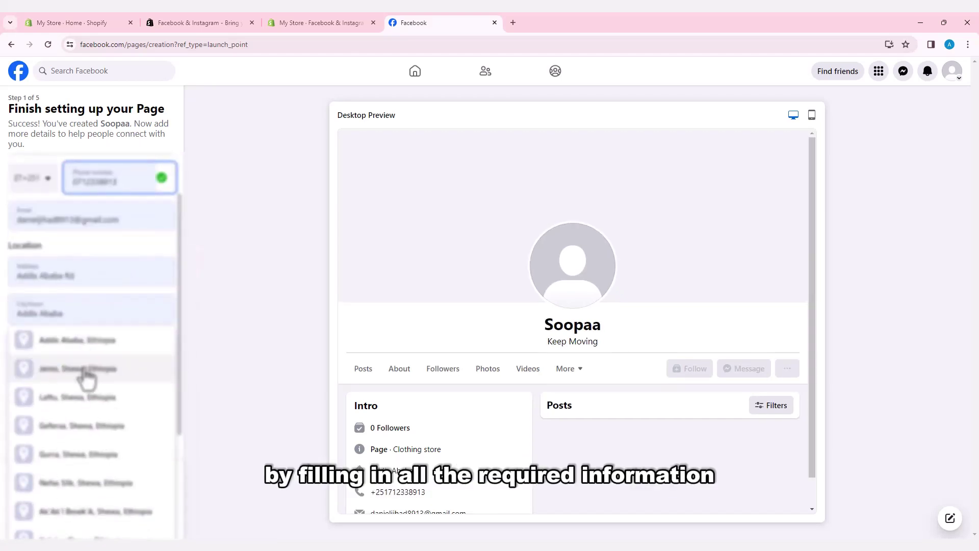
click(68, 341)
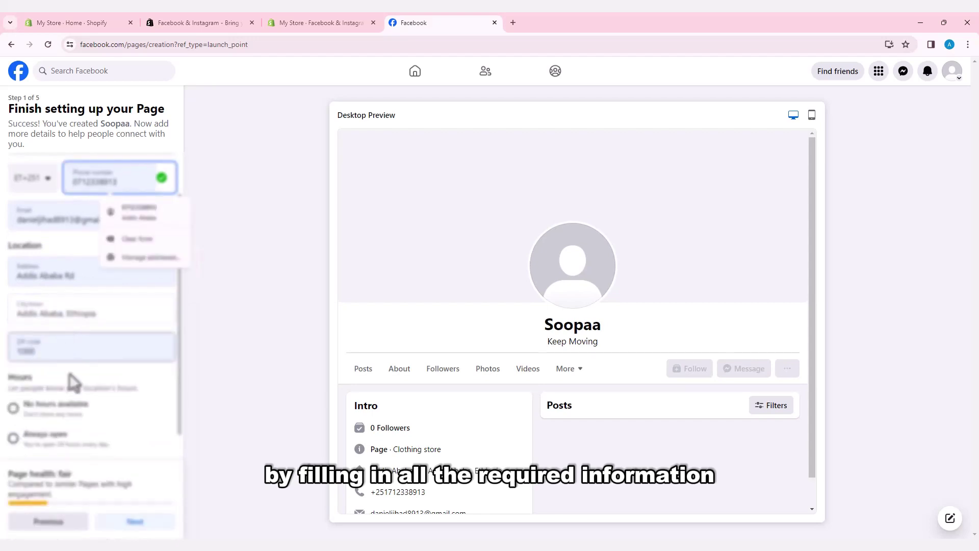
scroll(76, 411, down, 1)
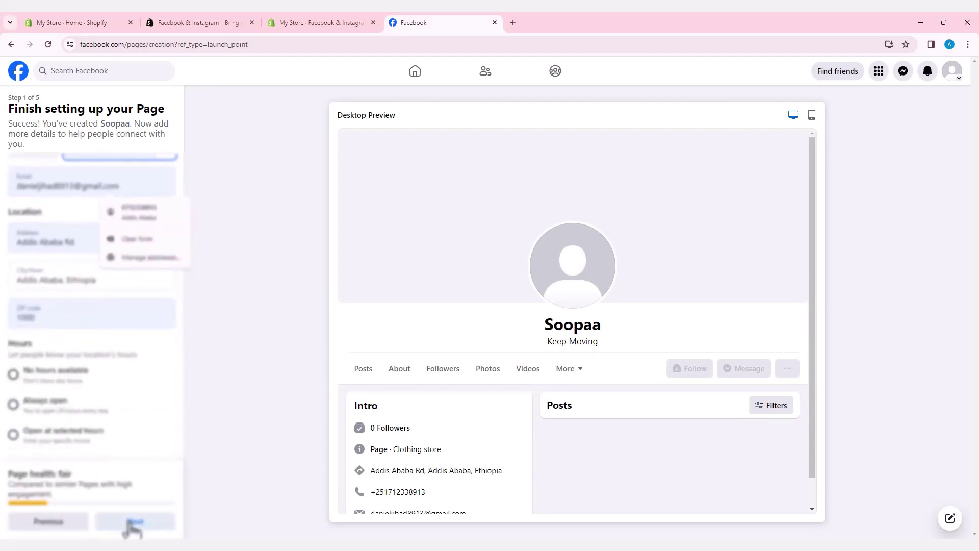
click(131, 521)
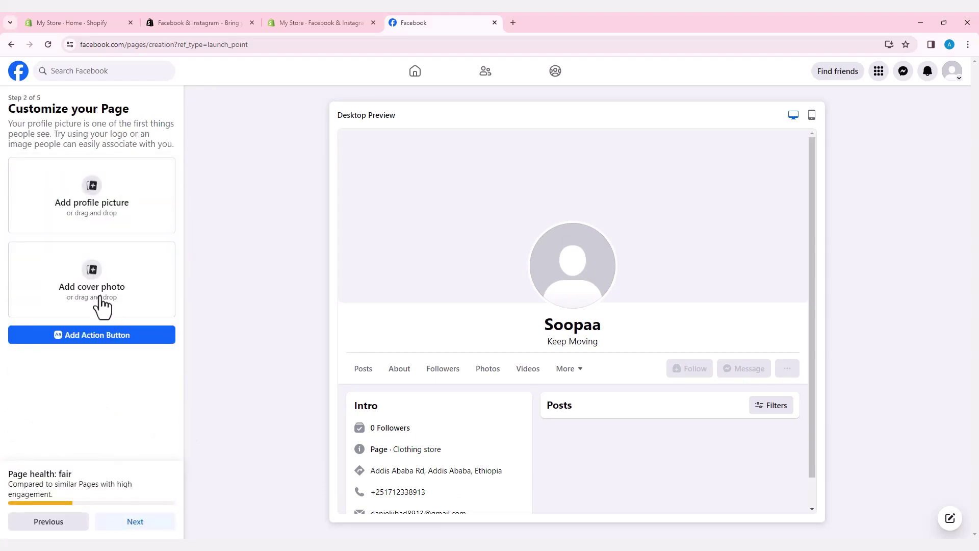
click(92, 192)
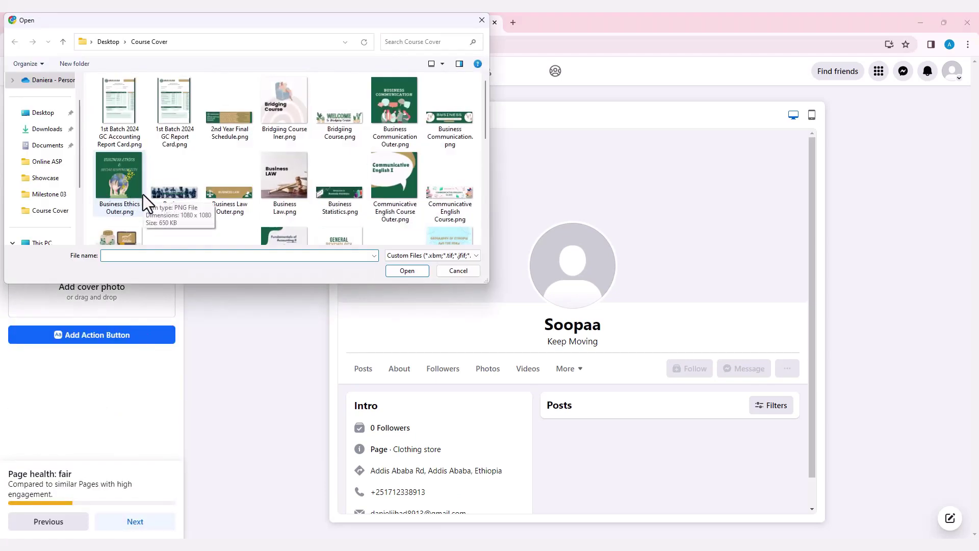
click(116, 190)
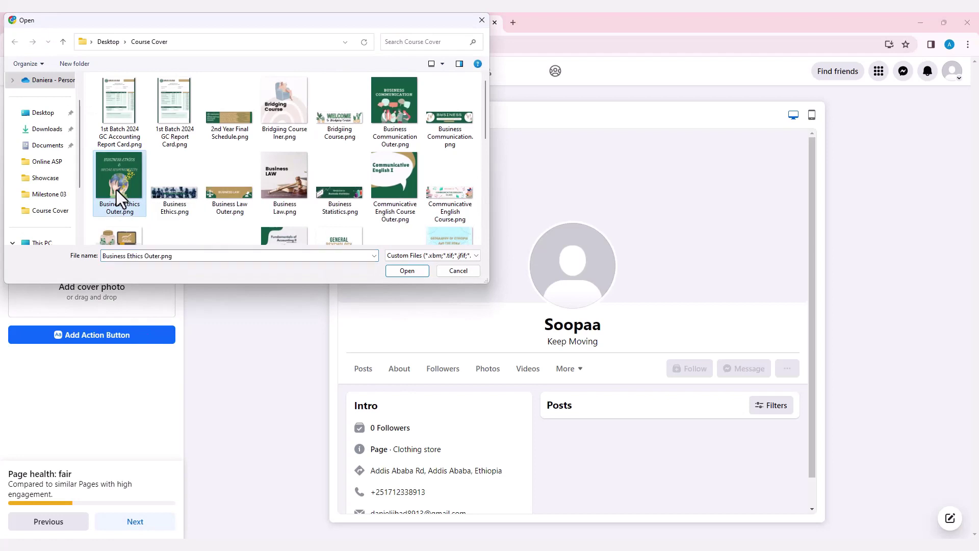
click(403, 271)
Set Shopify Store.png as the cover photo and continue to Step 3
click(94, 273)
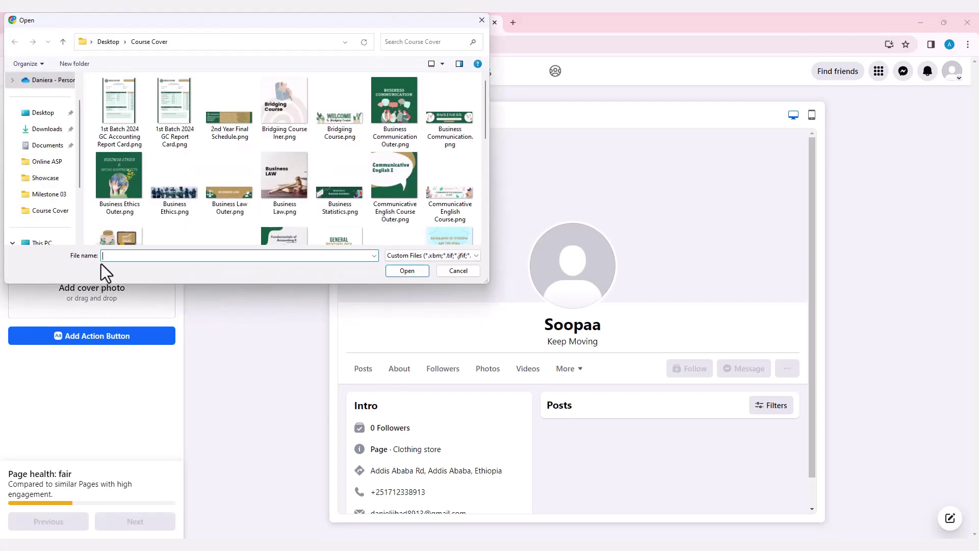
scroll(331, 197, down, 5)
click(439, 219)
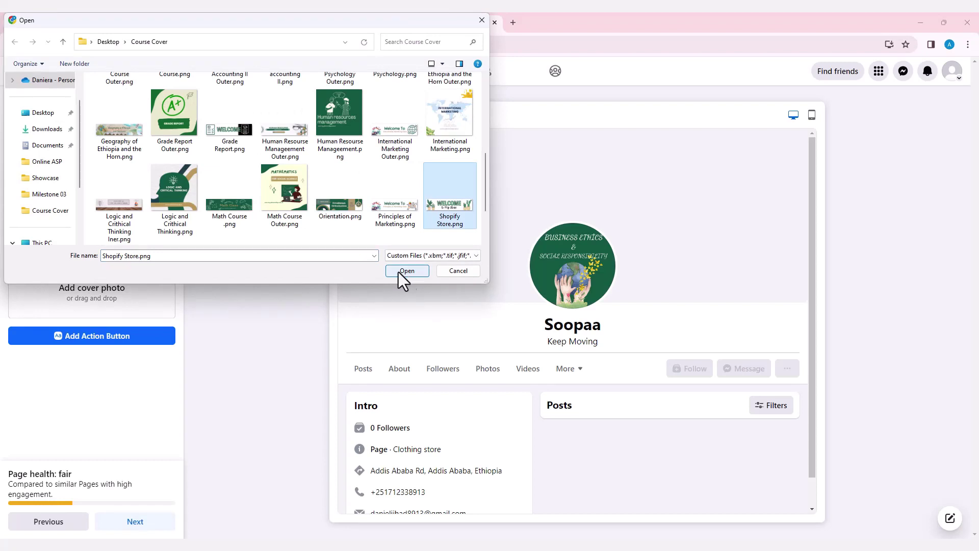
click(406, 272)
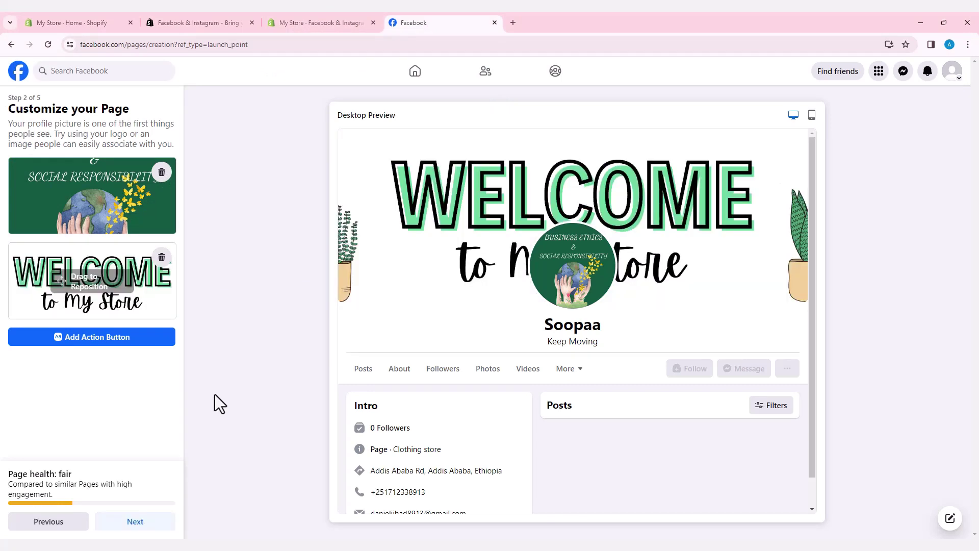
click(136, 520)
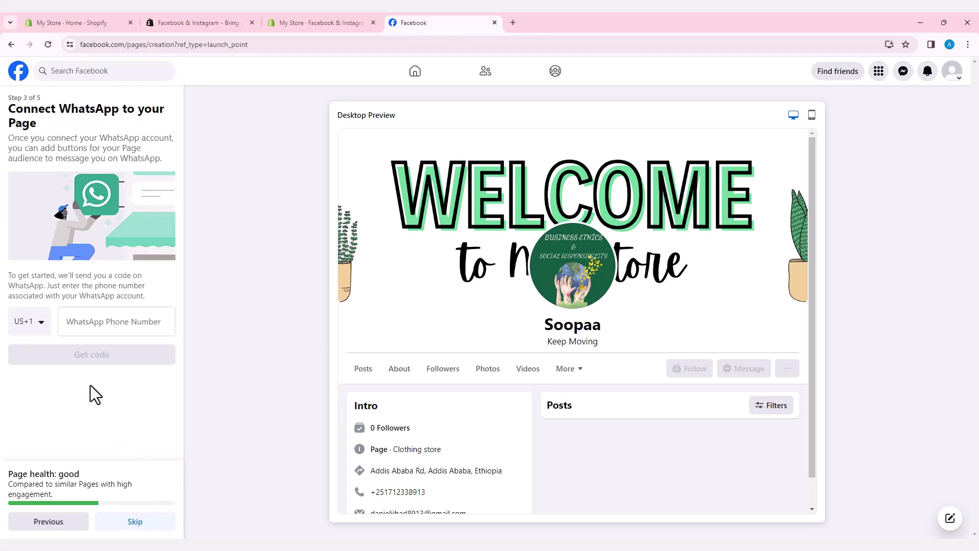
Skip WhatsApp and audience building and finish setting up the Soopaa Page
click(135, 522)
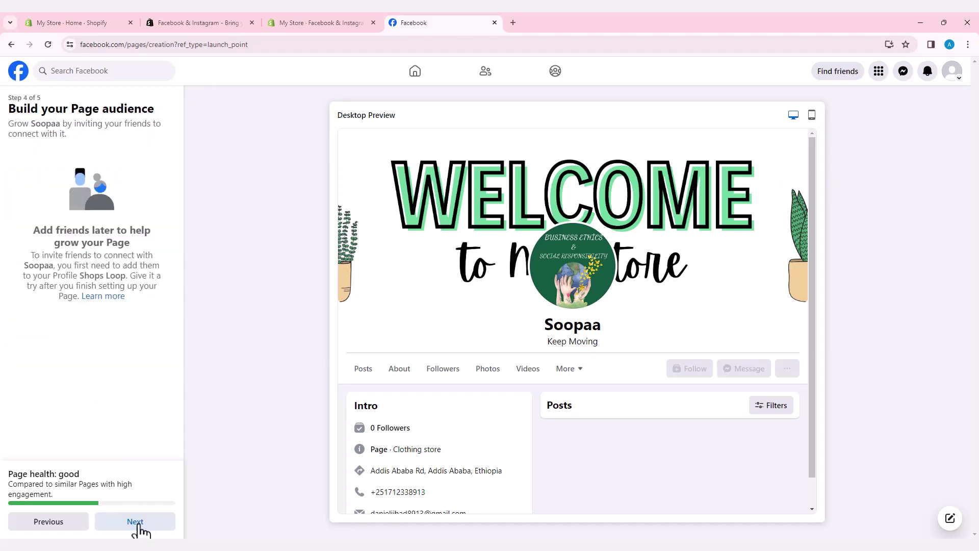
click(135, 522)
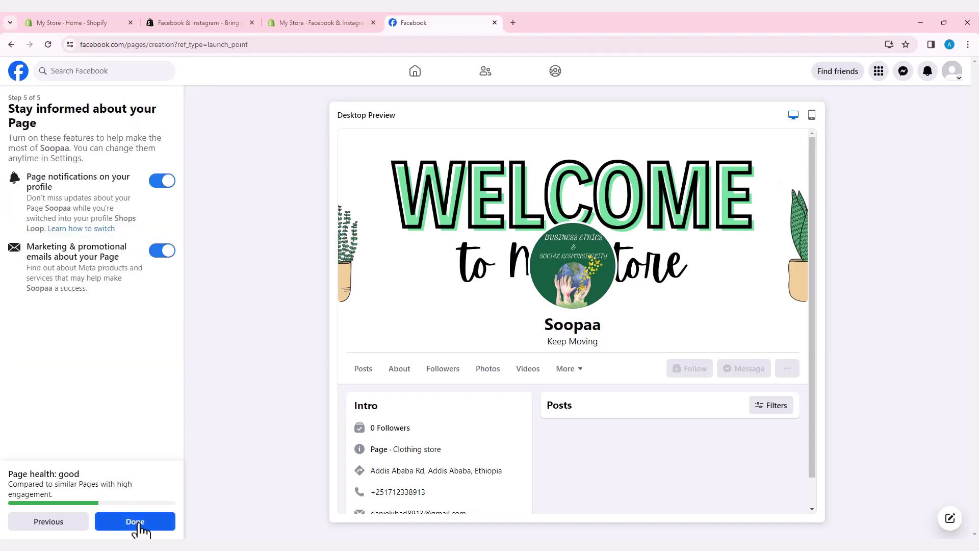
click(137, 524)
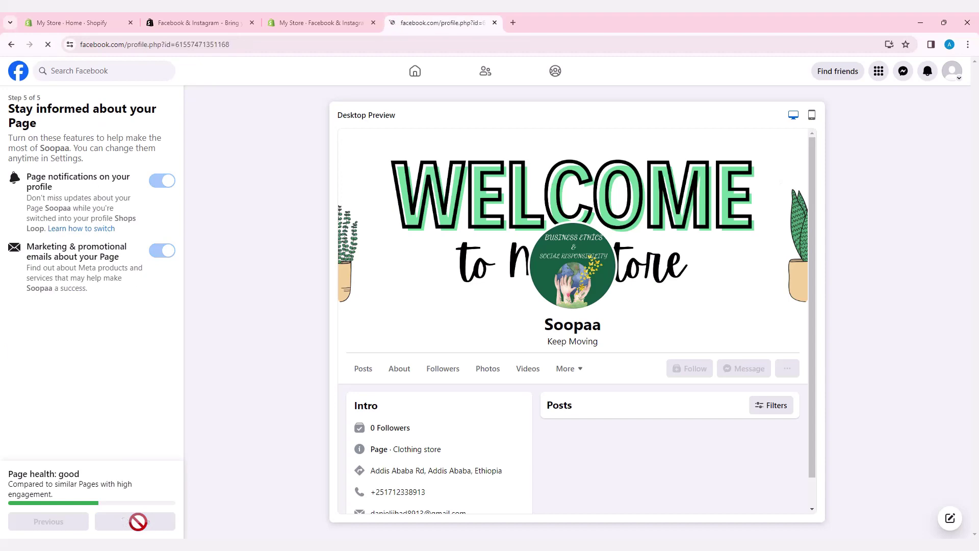
scroll(592, 366, down, 7)
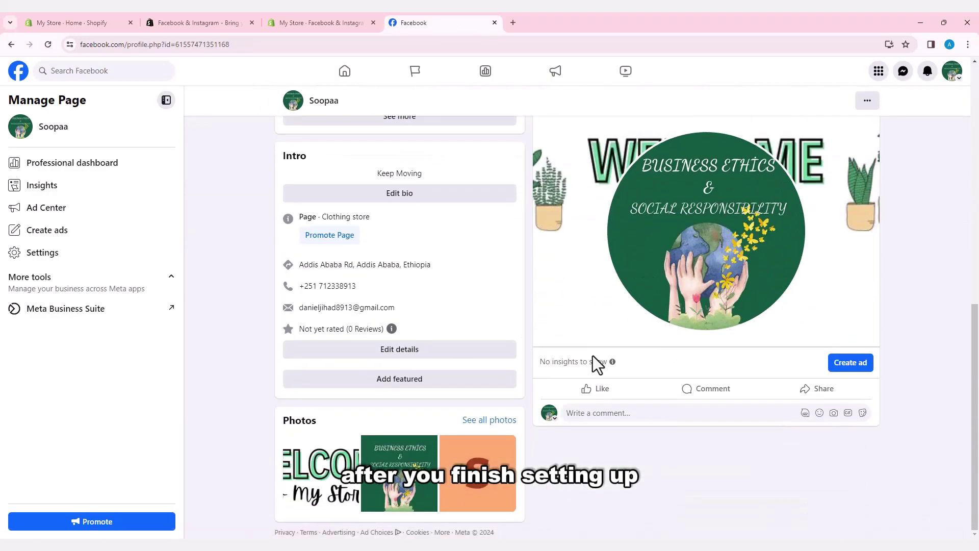
scroll(595, 366, up, 7)
scroll(598, 365, up, 3)
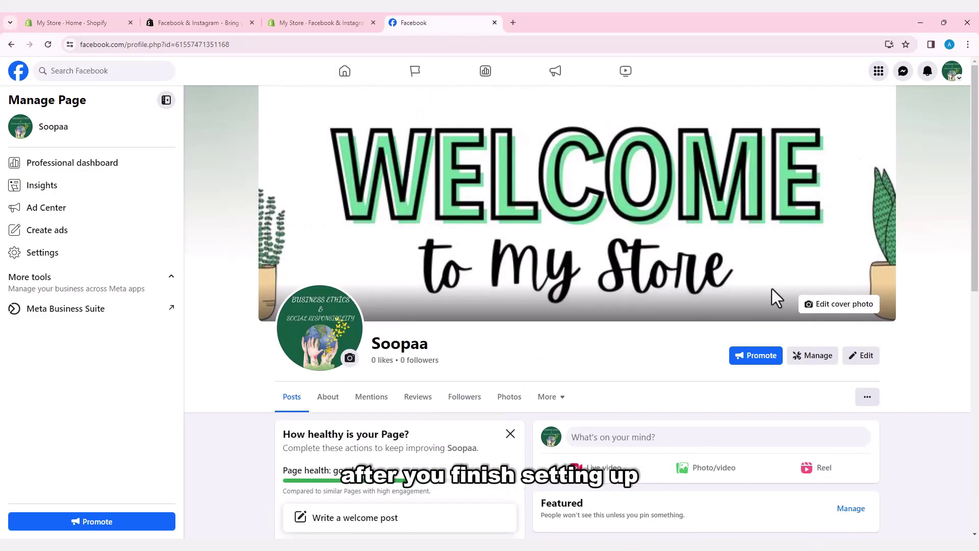
Find Meta Business Suite under Professional tools in the Facebook Menu grid
click(880, 74)
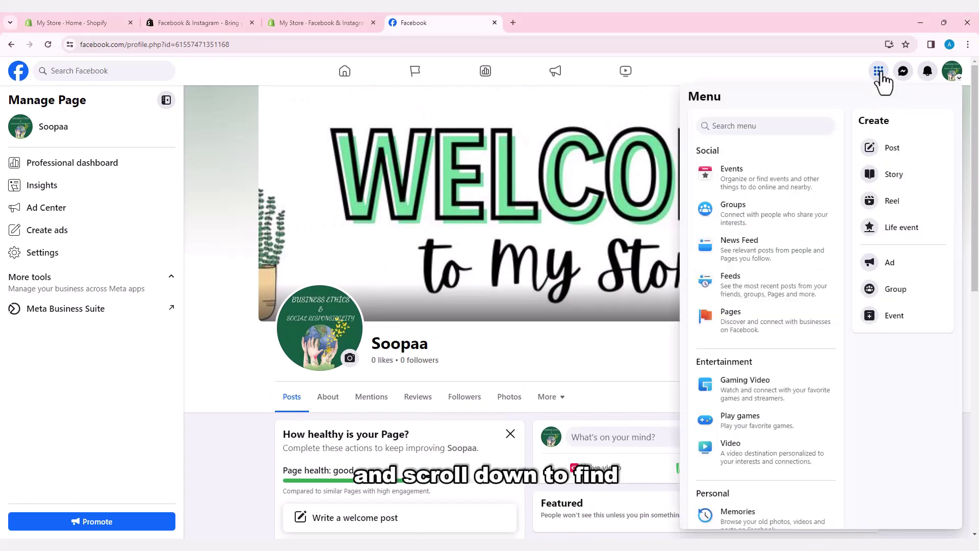
scroll(739, 454, down, 2)
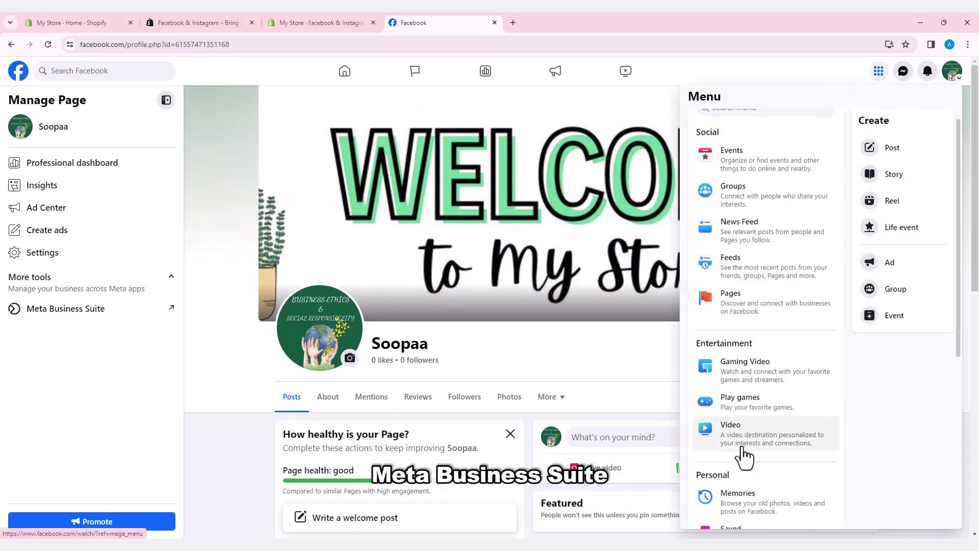
scroll(743, 456, down, 2)
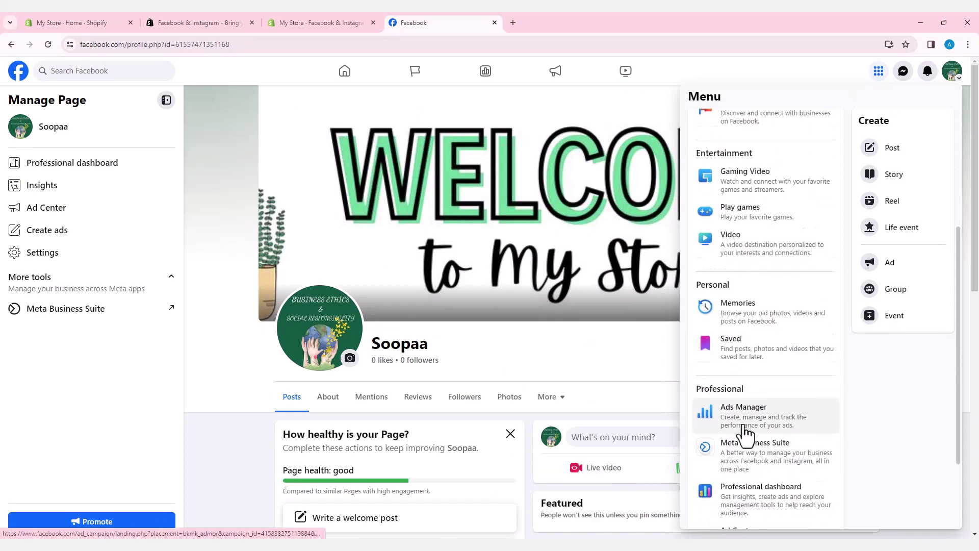
scroll(748, 439, down, 2)
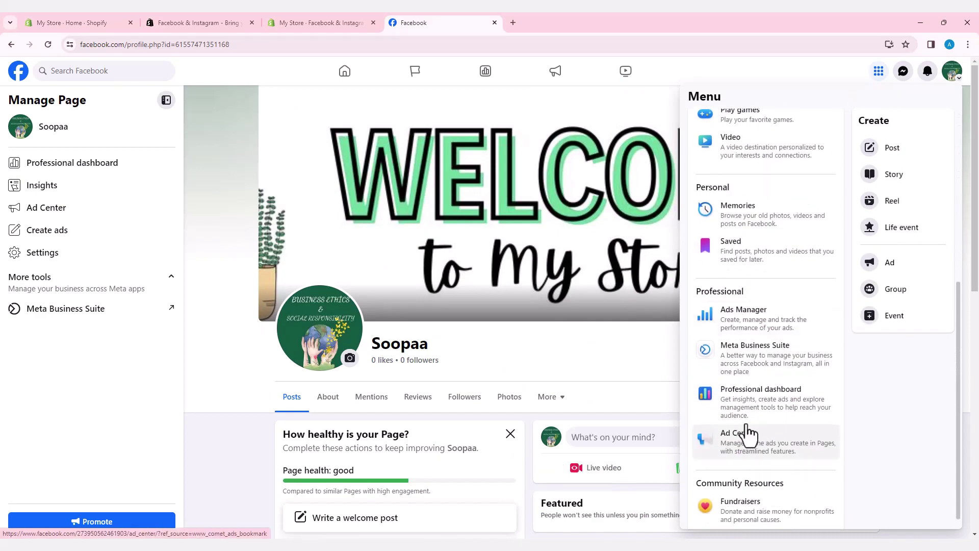
Open Meta Business Suite's Inbox on the Instagram tab and start Connect Instagram
click(746, 358)
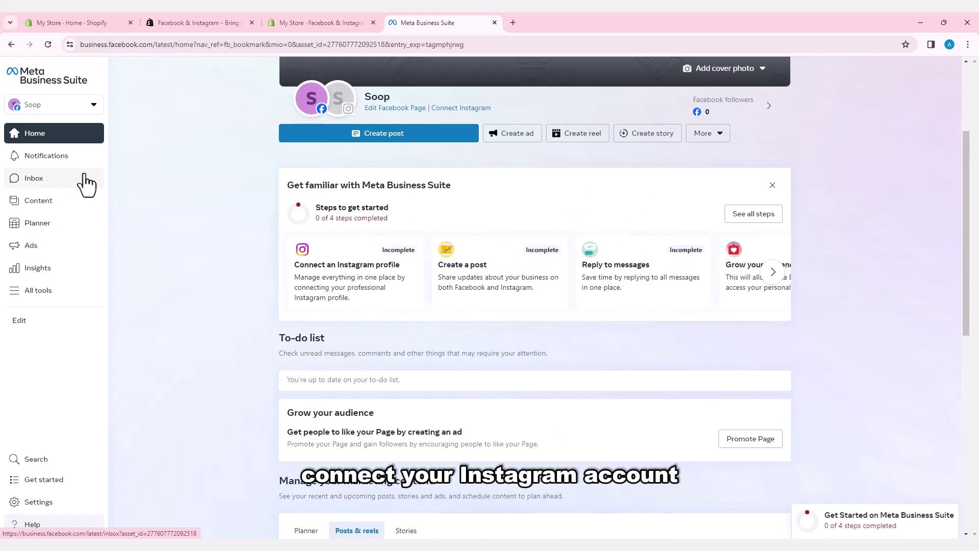
mouse_move(344, 107)
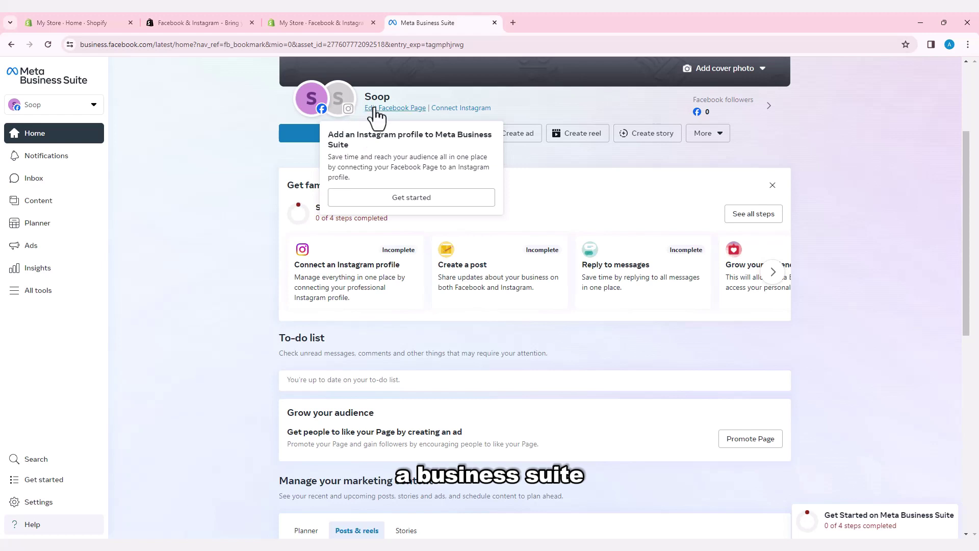
click(35, 178)
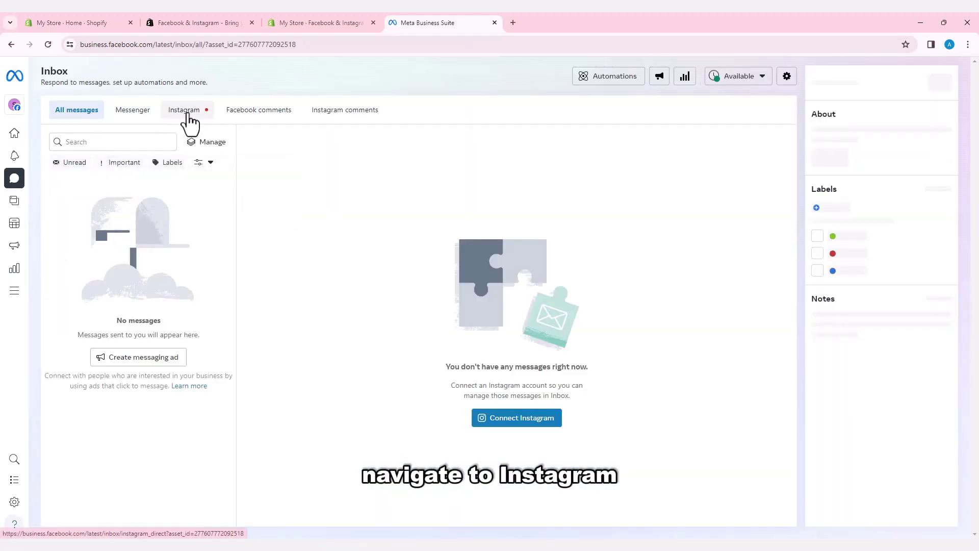
click(185, 112)
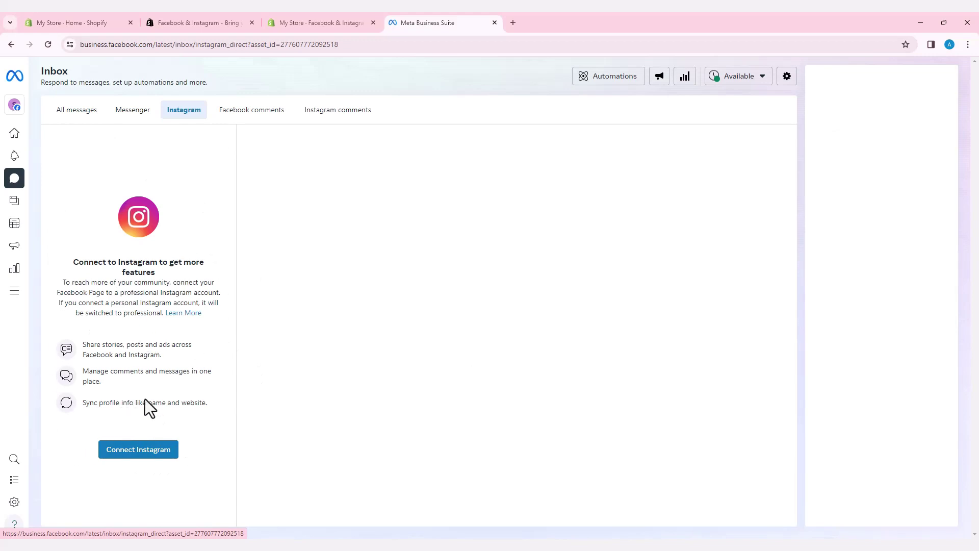
click(138, 453)
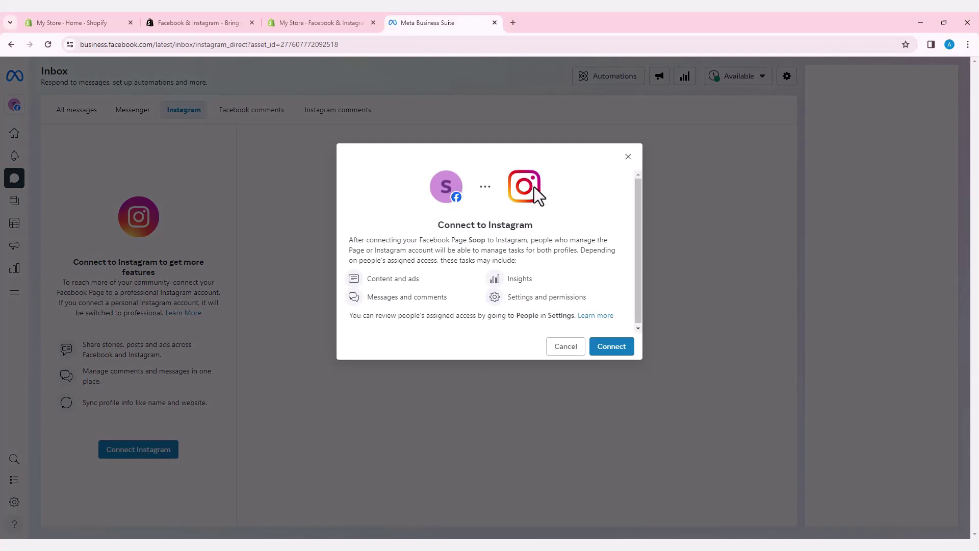
Confirm linking the Page and log in with the Instagram account's username and password
click(606, 344)
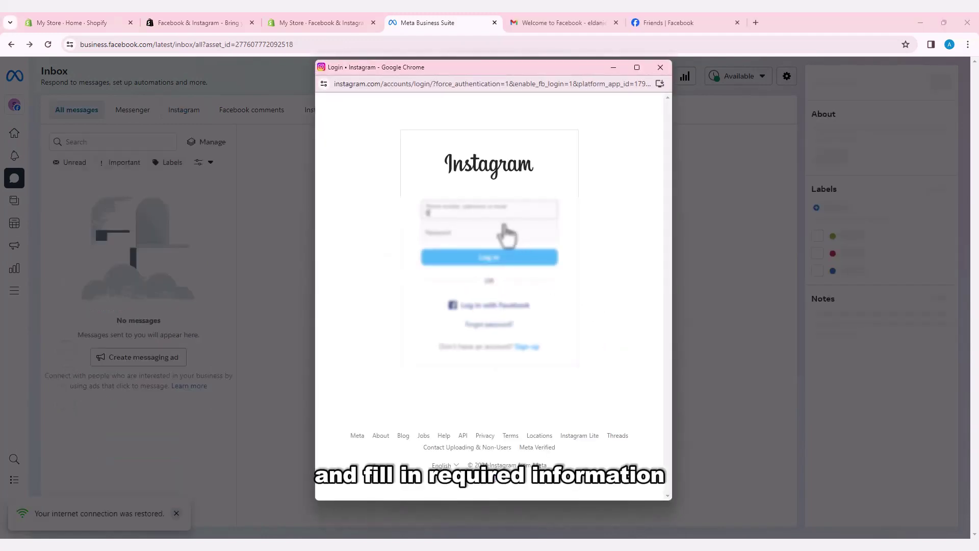
text(09172)
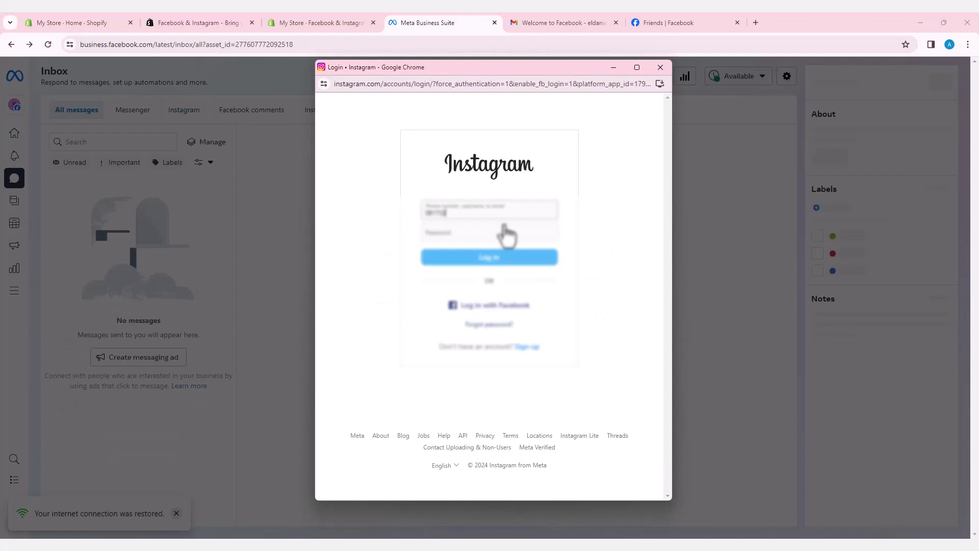
click(505, 233)
text(••••••••••)
click(489, 258)
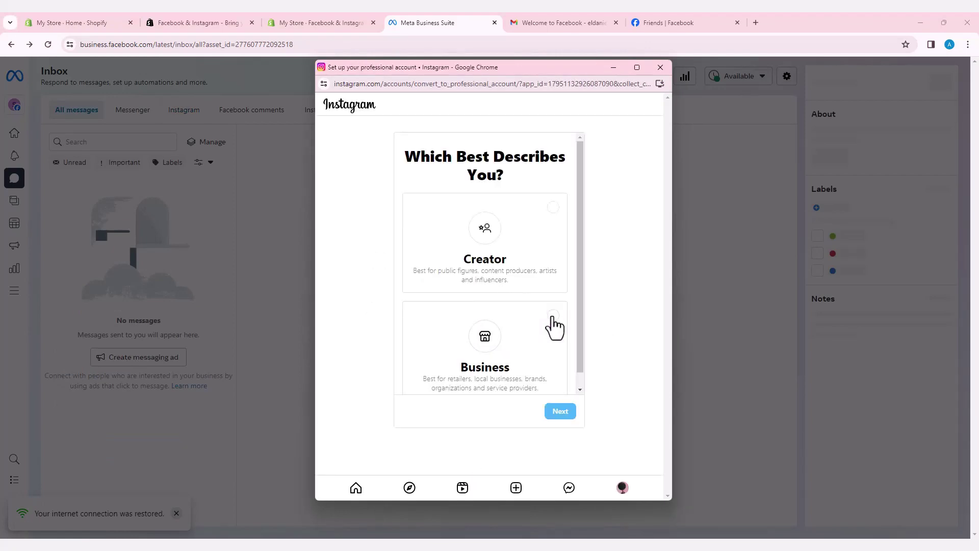
Choose the Business account type with Gift Shop as the displayed category
click(553, 316)
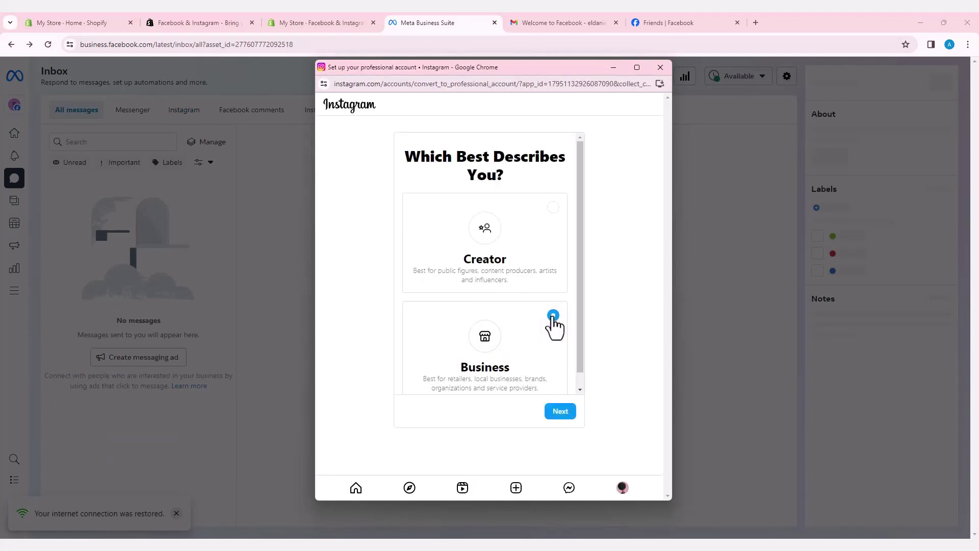
click(566, 416)
click(563, 414)
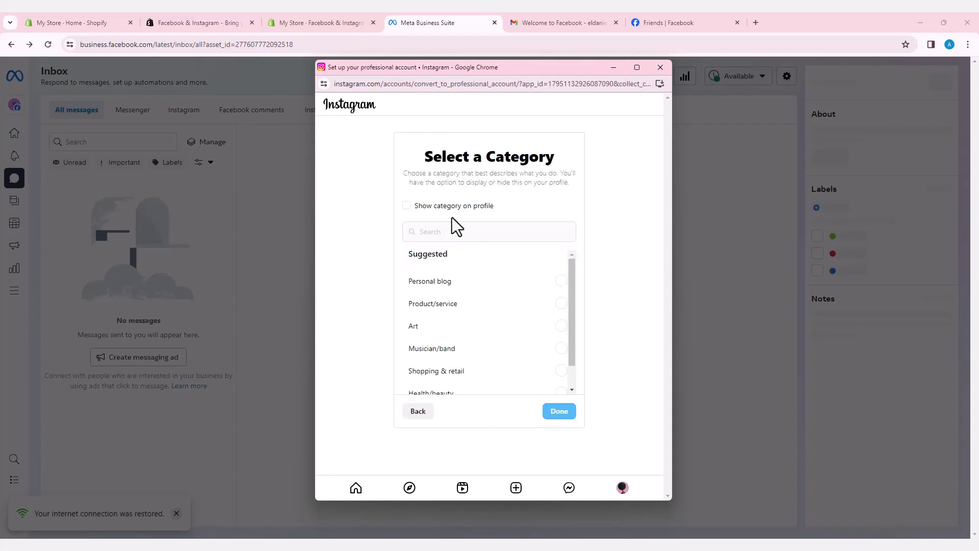
click(407, 205)
click(424, 231)
text(shope)
click(426, 358)
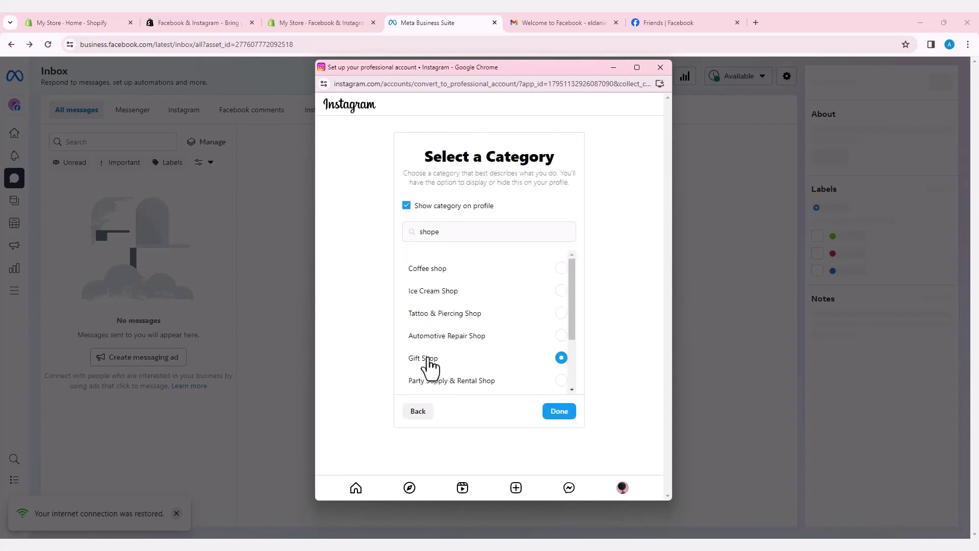
click(552, 414)
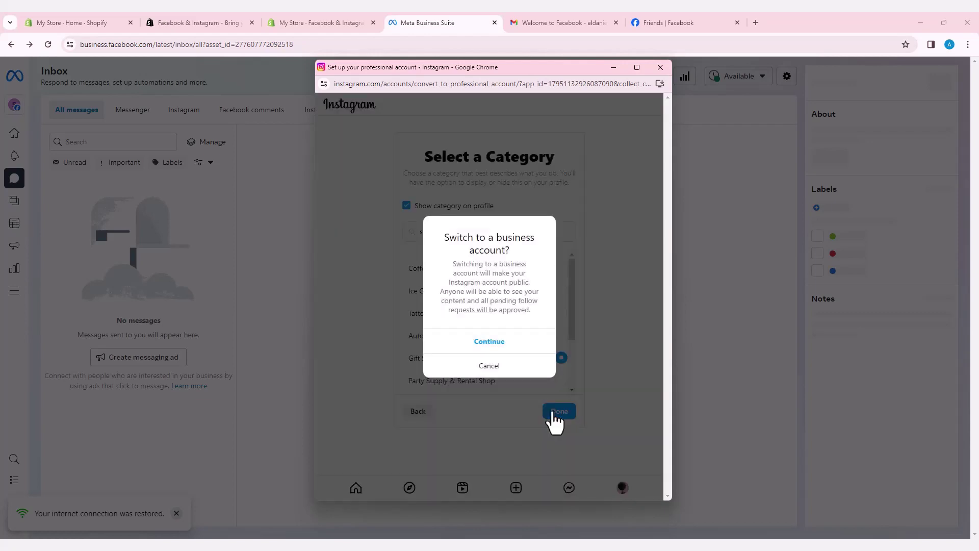
Confirm the business account switch, accept the public contact info, and dismiss the confirmation
click(493, 346)
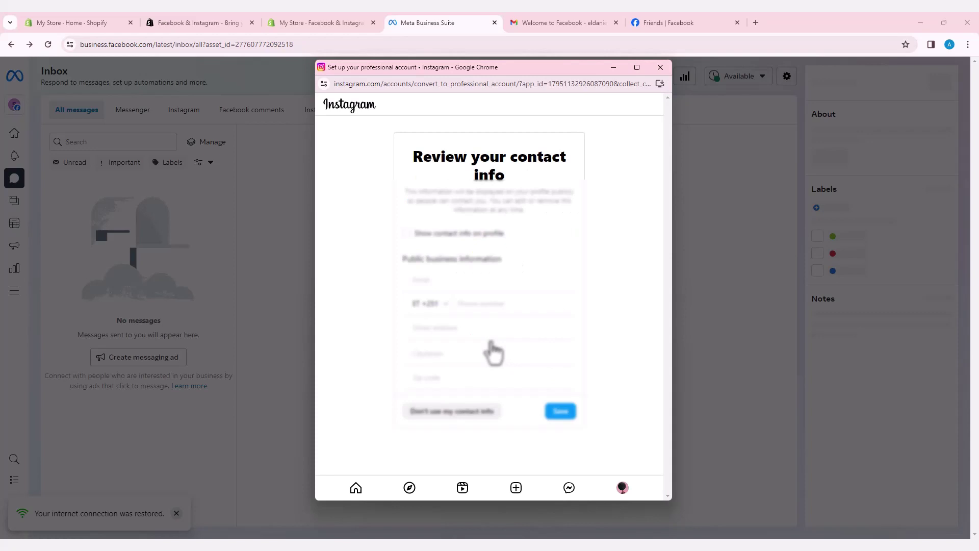
click(497, 412)
click(557, 413)
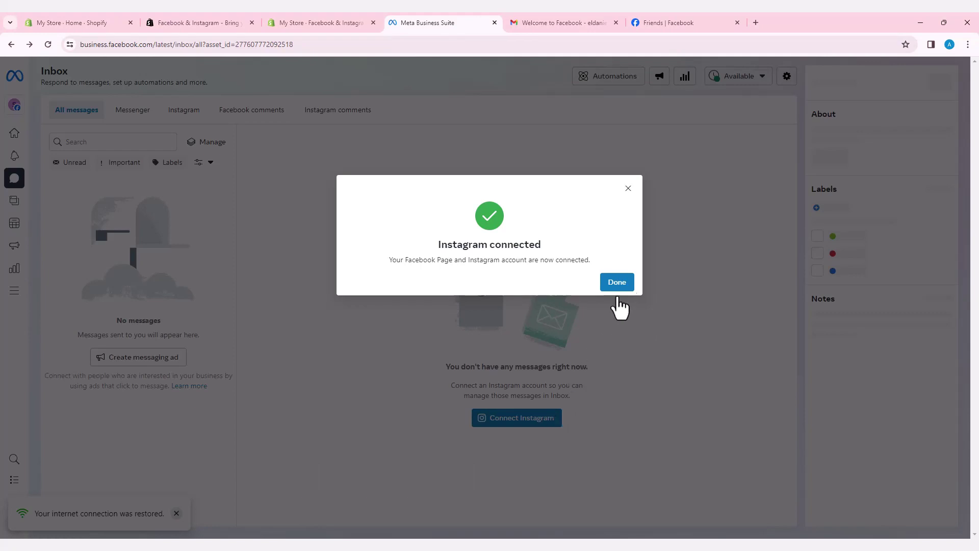
click(617, 282)
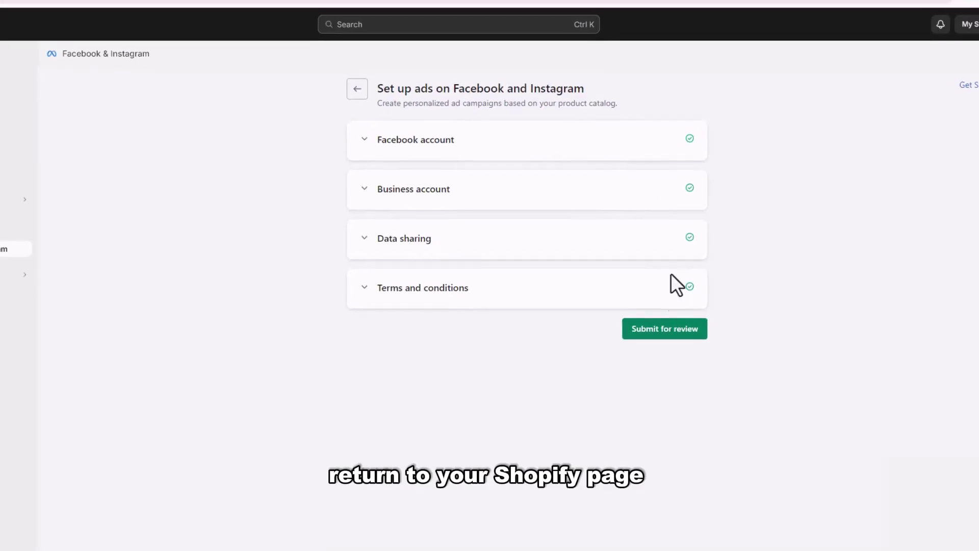
Submit the Facebook and Instagram ads setup for review and check Run ads shows Active
click(668, 340)
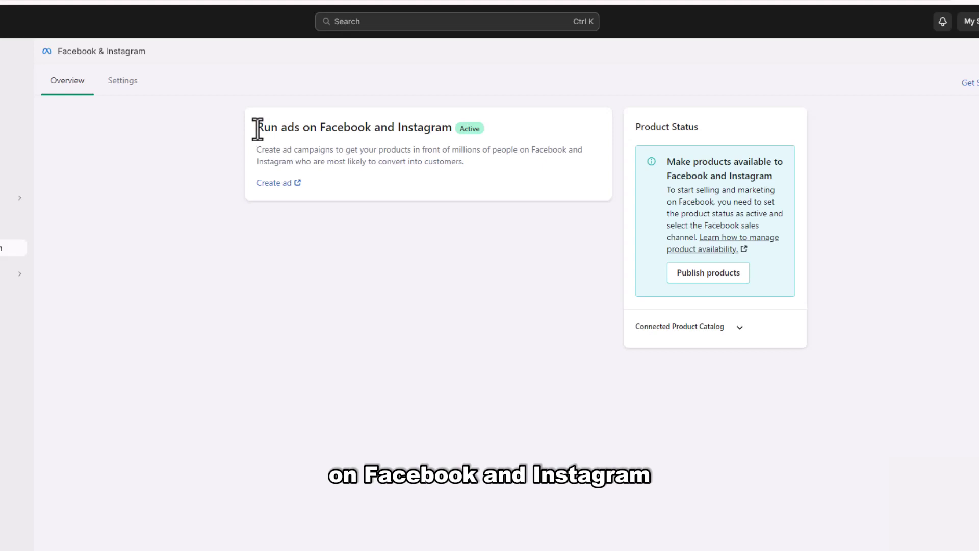
drag(257, 128, 487, 121)
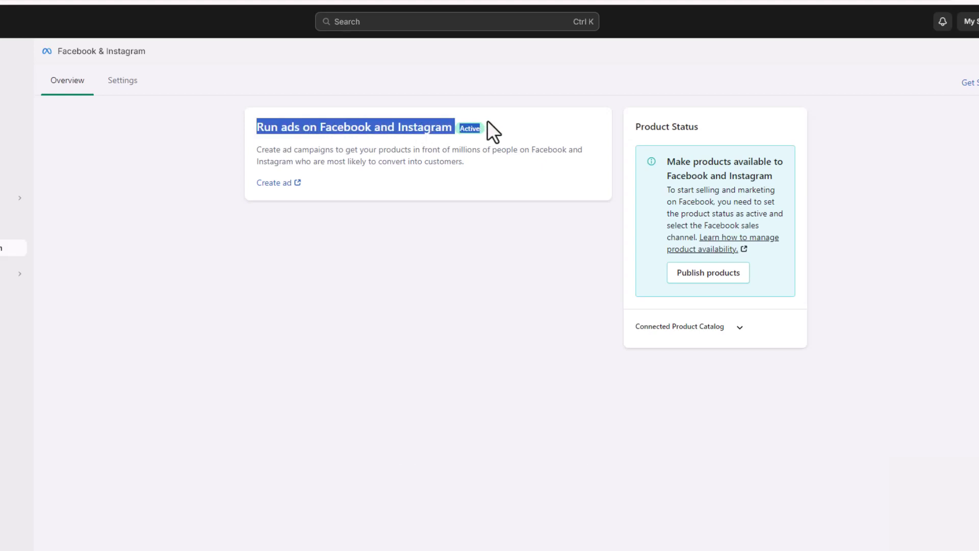
click(507, 131)
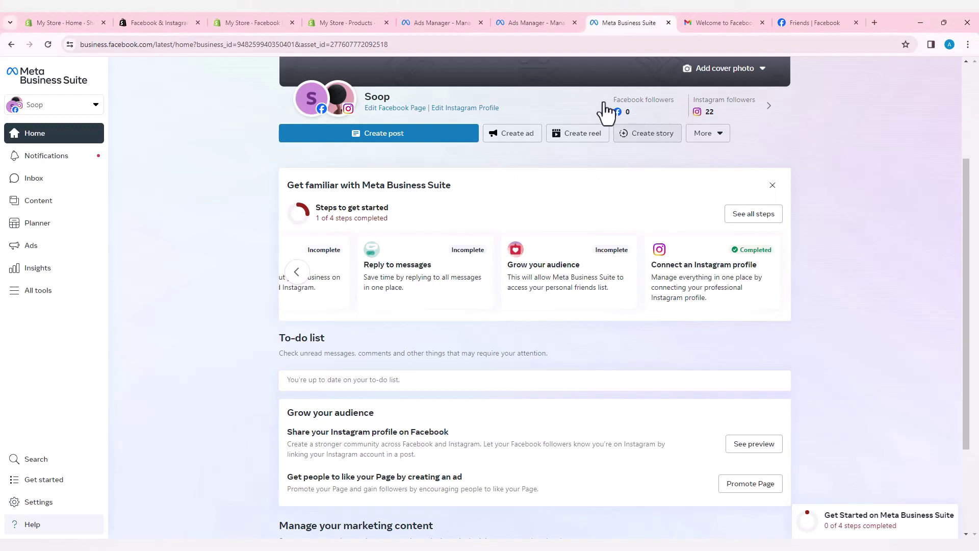
Open the Shopify business account's settings from the account dropdown
click(96, 106)
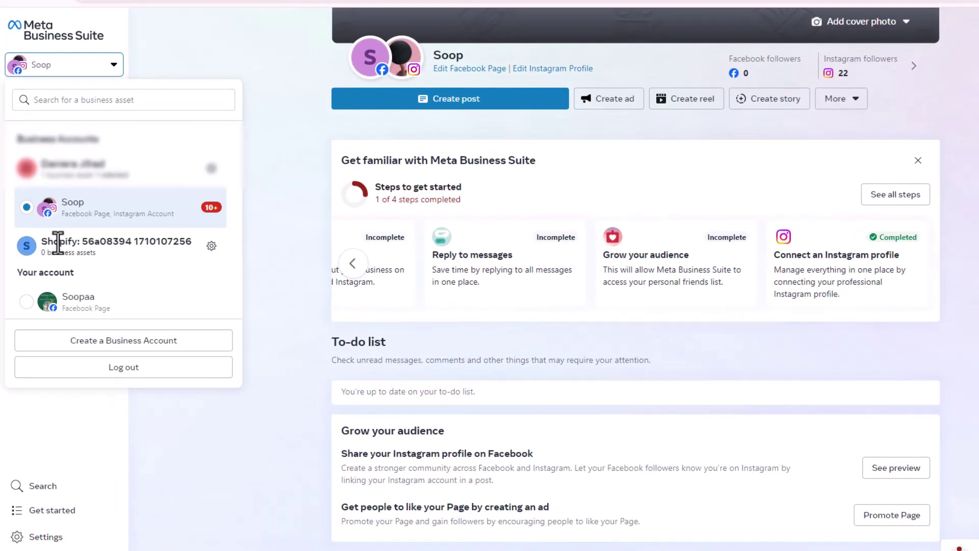
click(211, 249)
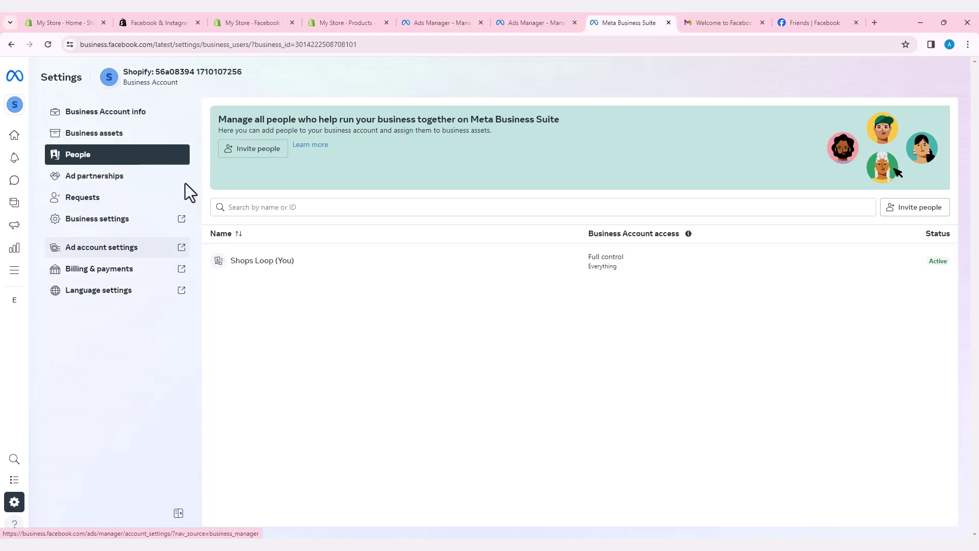
View the Shopify Product Catalog under Business assets, then start adding new assets
click(118, 141)
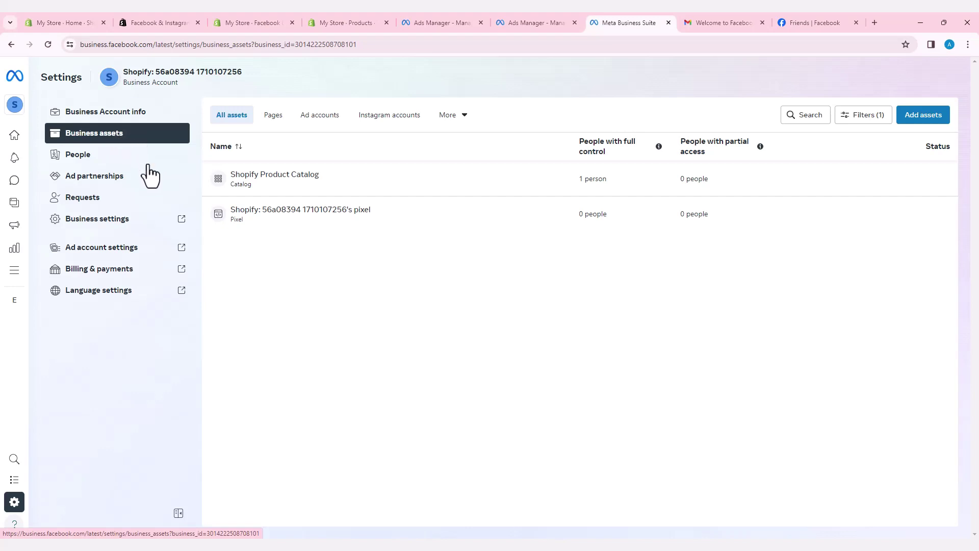
click(245, 181)
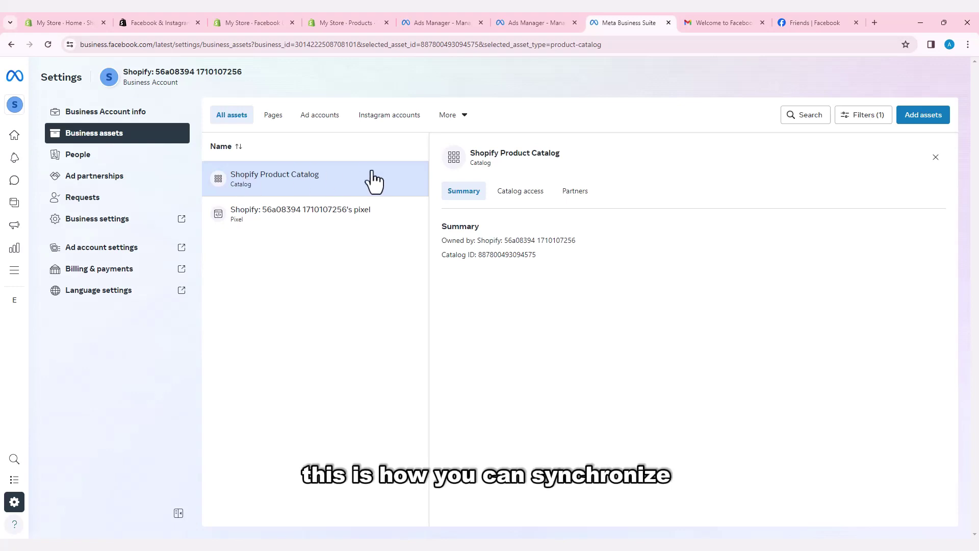
click(917, 117)
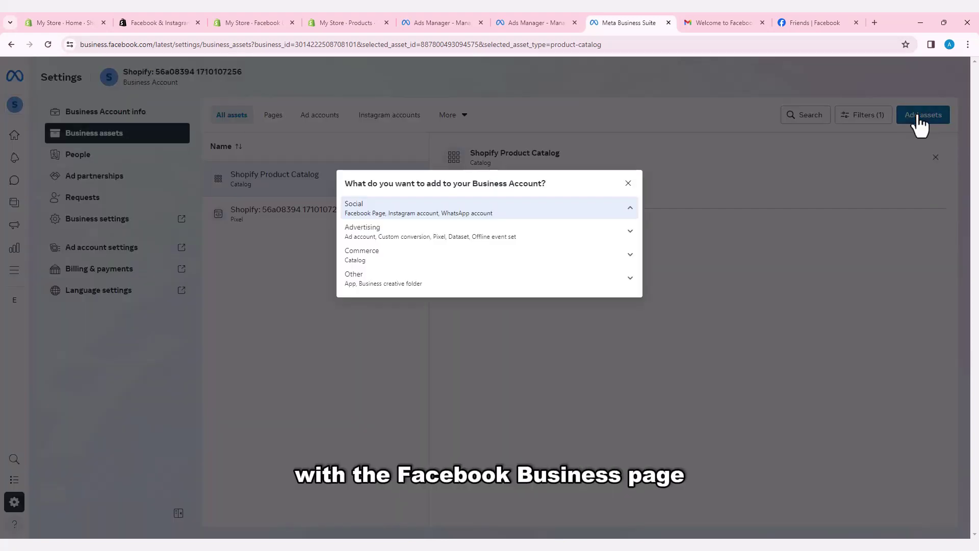